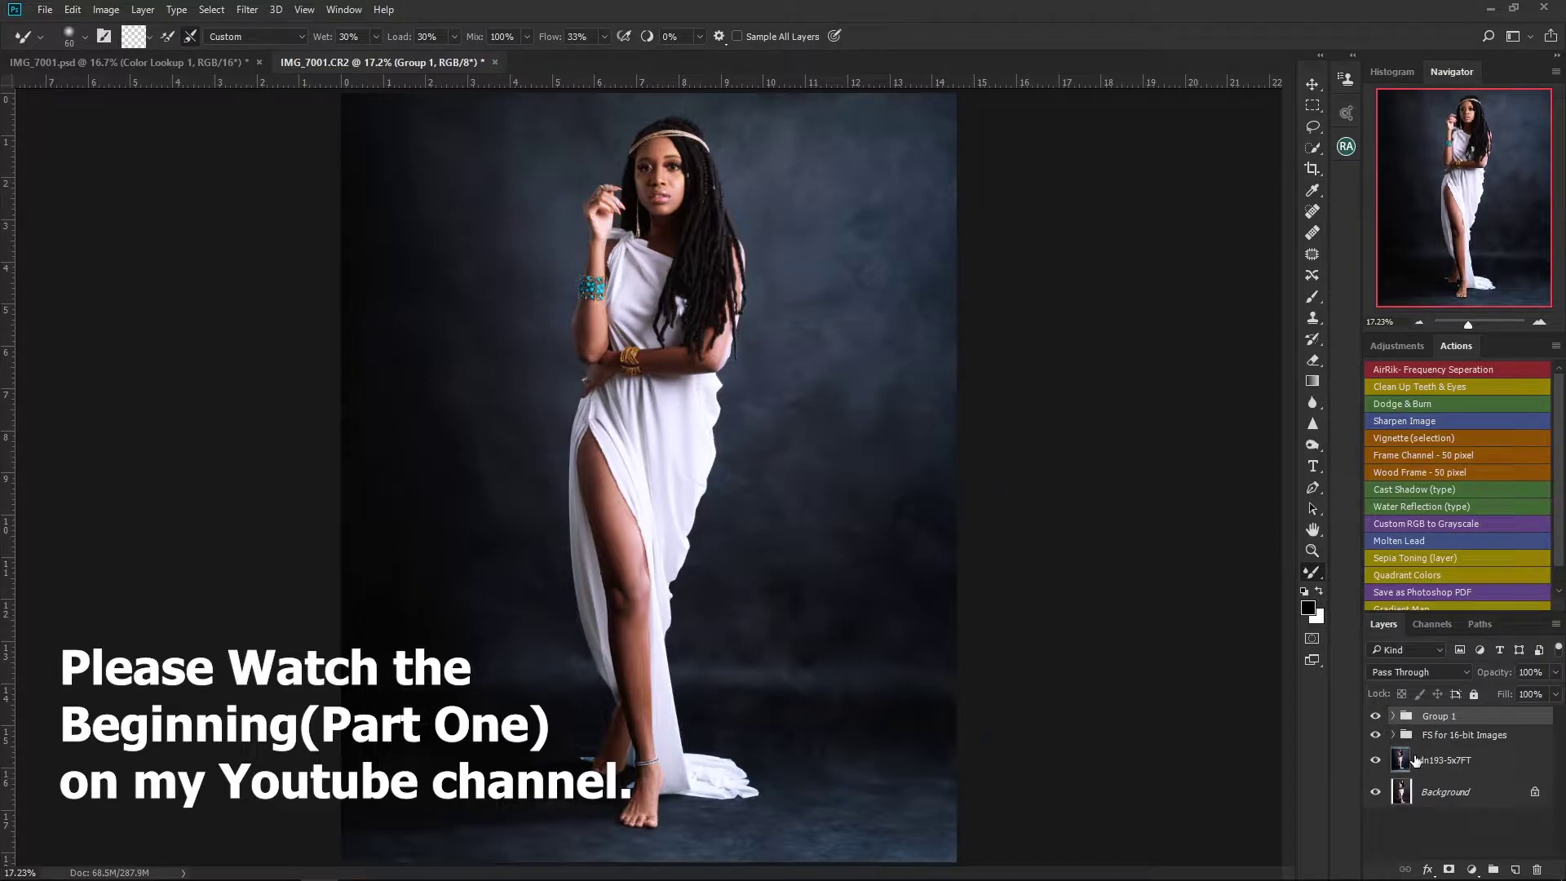
Step: Group Group 1 and FS for 16-bit Images together, and compare the image with the new group hidden and shown
shift+click(1490, 740)
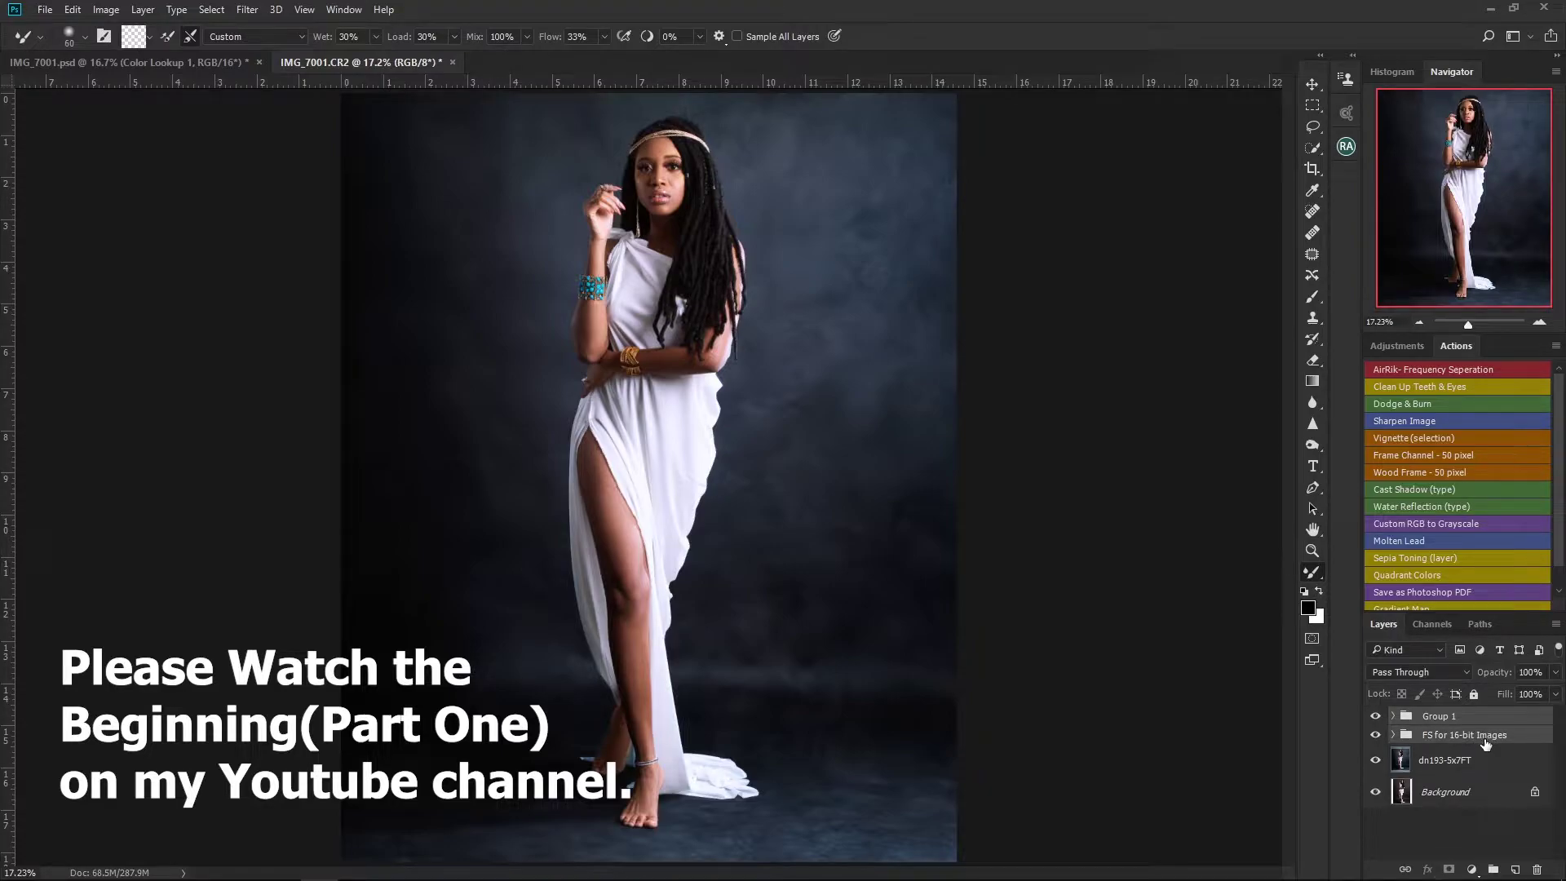
key(ctrl+g)
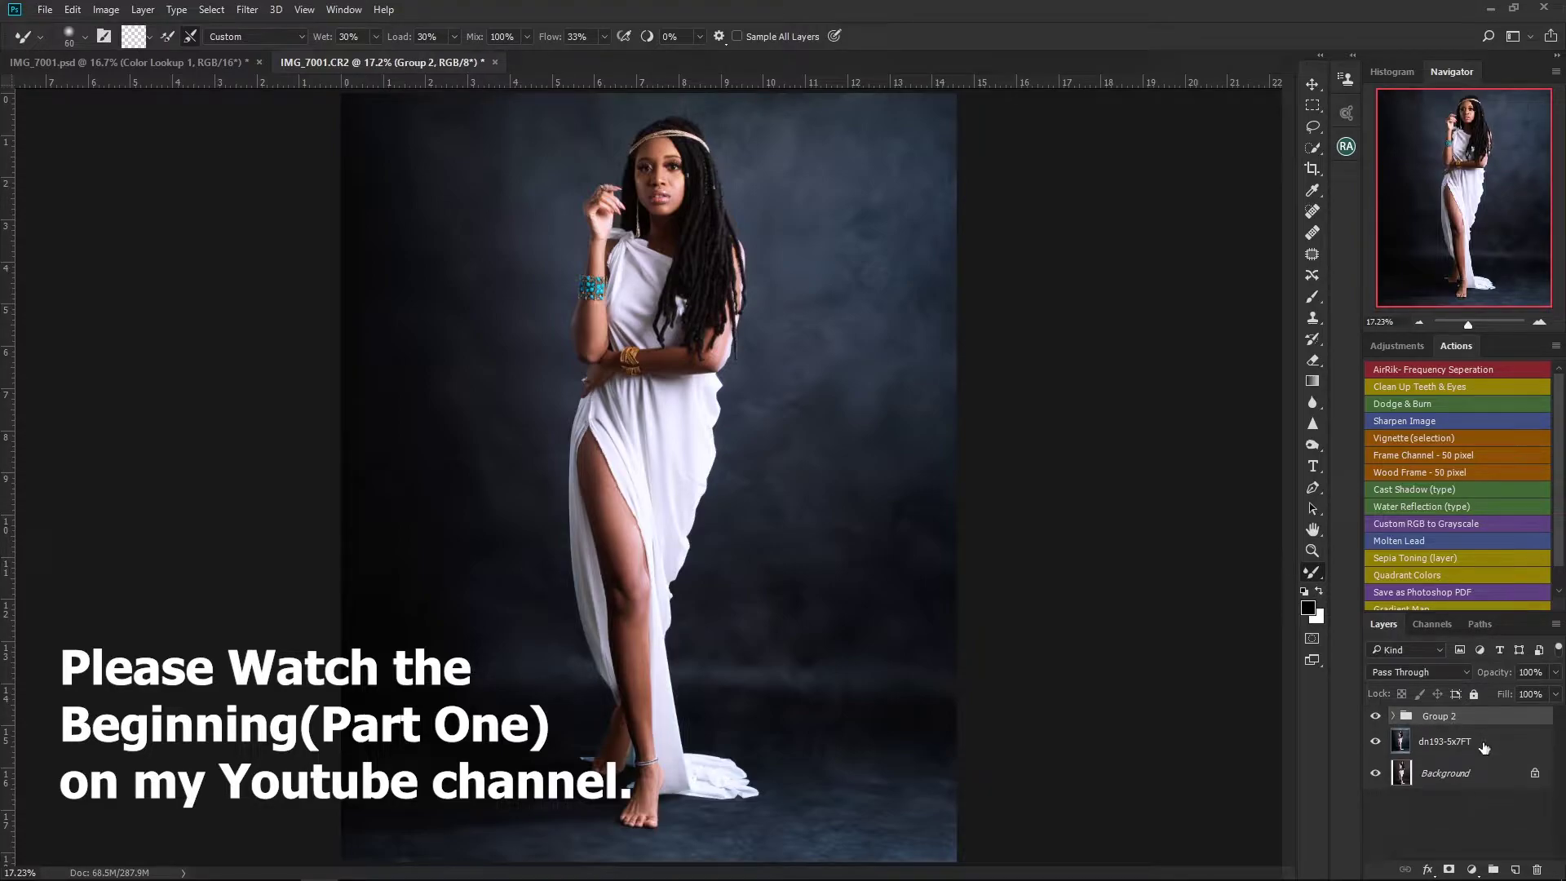
click(1376, 717)
click(1376, 716)
click(1377, 717)
click(1377, 717)
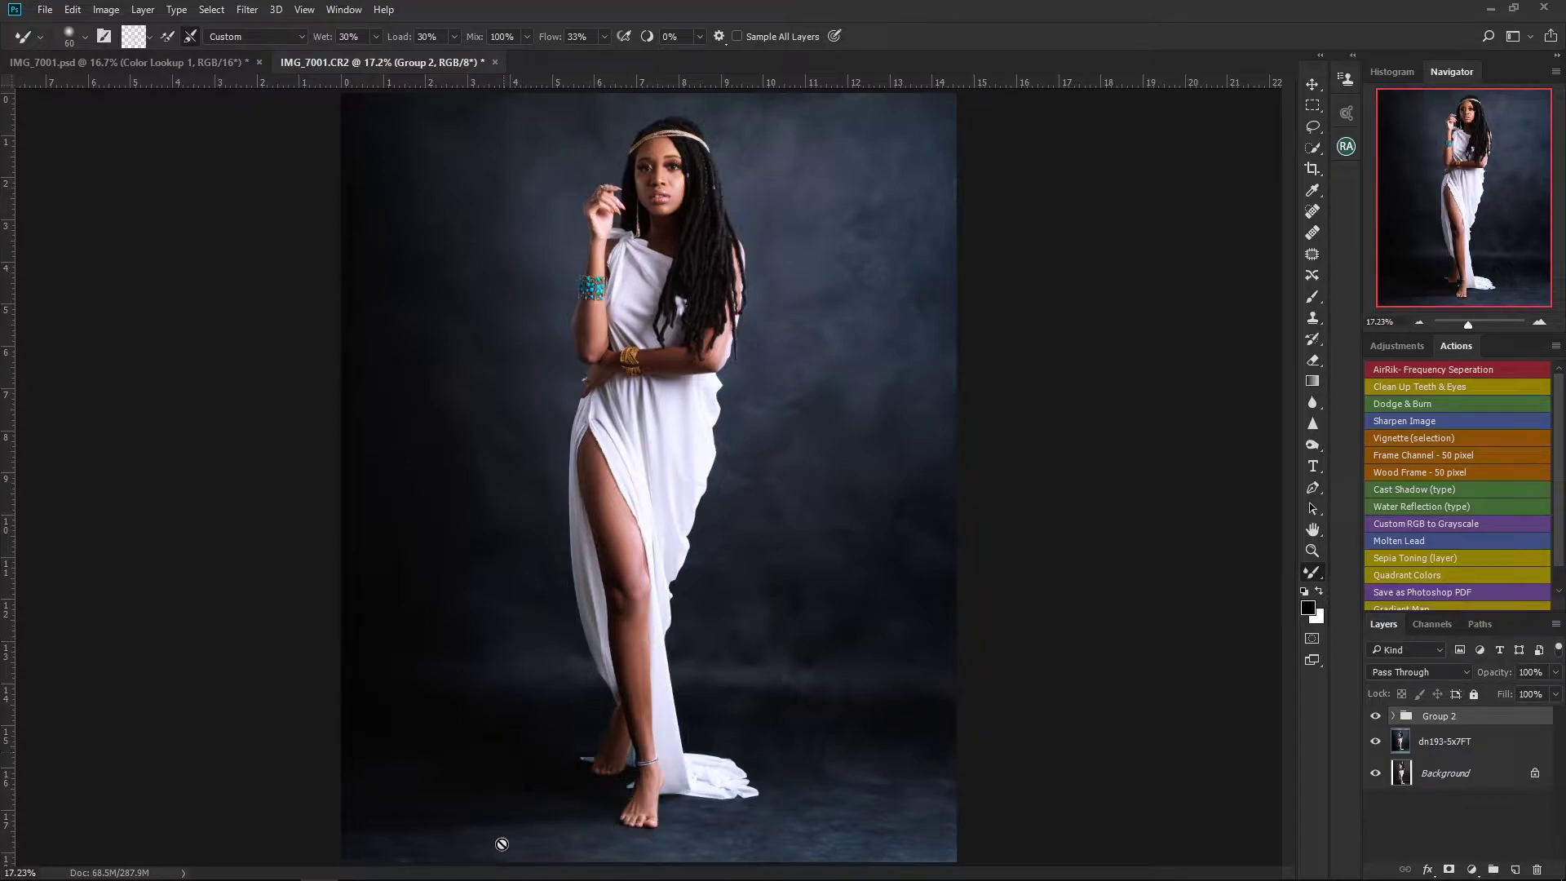
Step: Place the logo file me p.png from the old lptop folder into the photo, over the model's feet
click(394, 875)
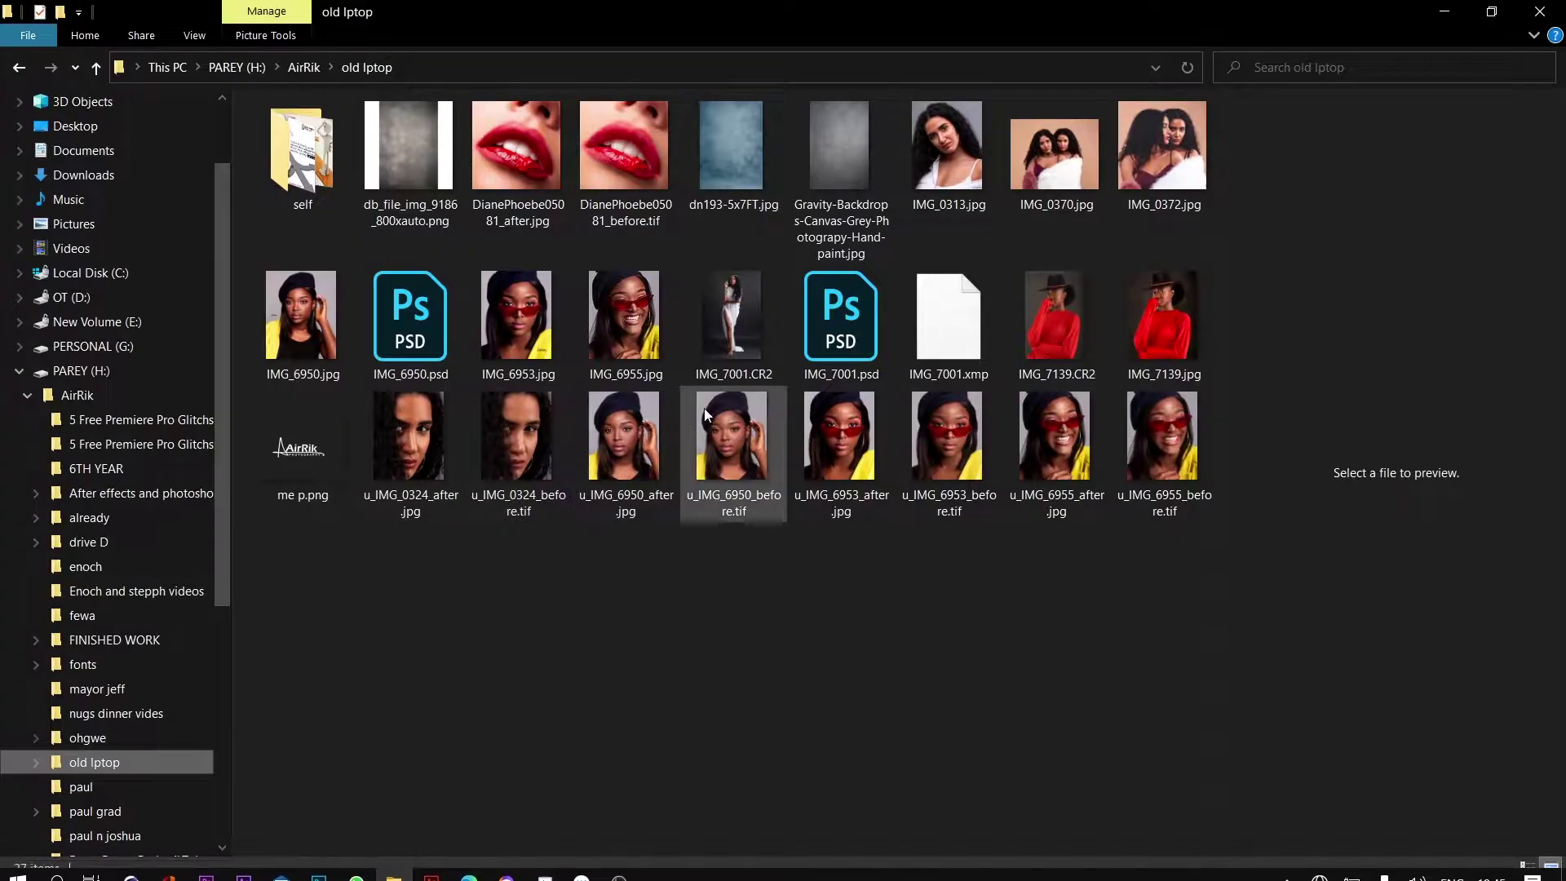
click(301, 450)
drag(301, 450, 645, 734)
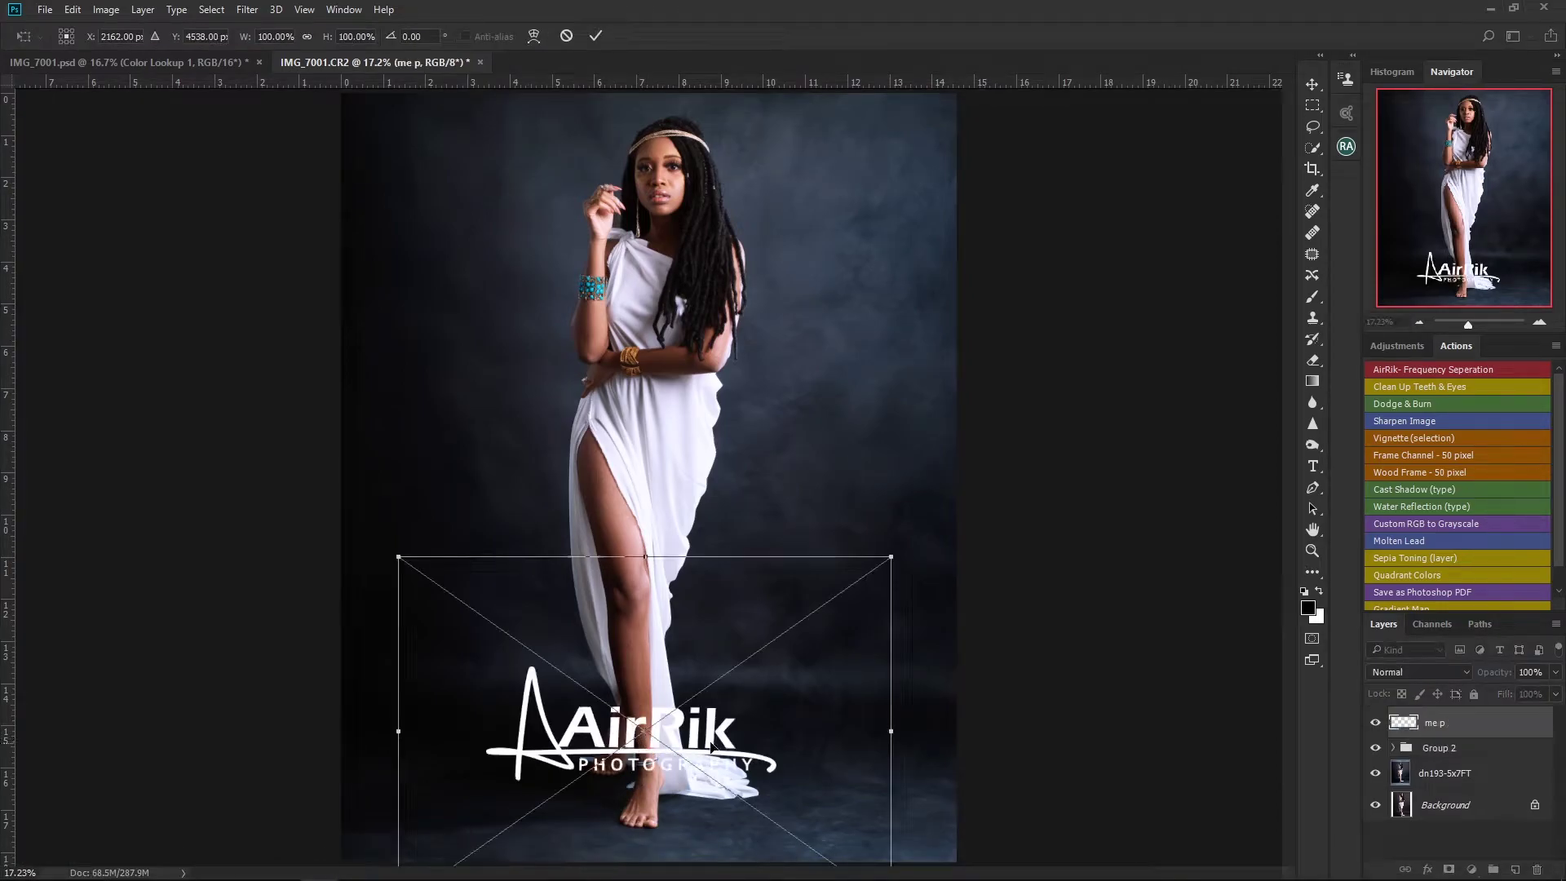
mouse_move(770, 763)
mouse_down()
mouse_move(774, 811)
mouse_move(769, 785)
mouse_up()
key(Return)
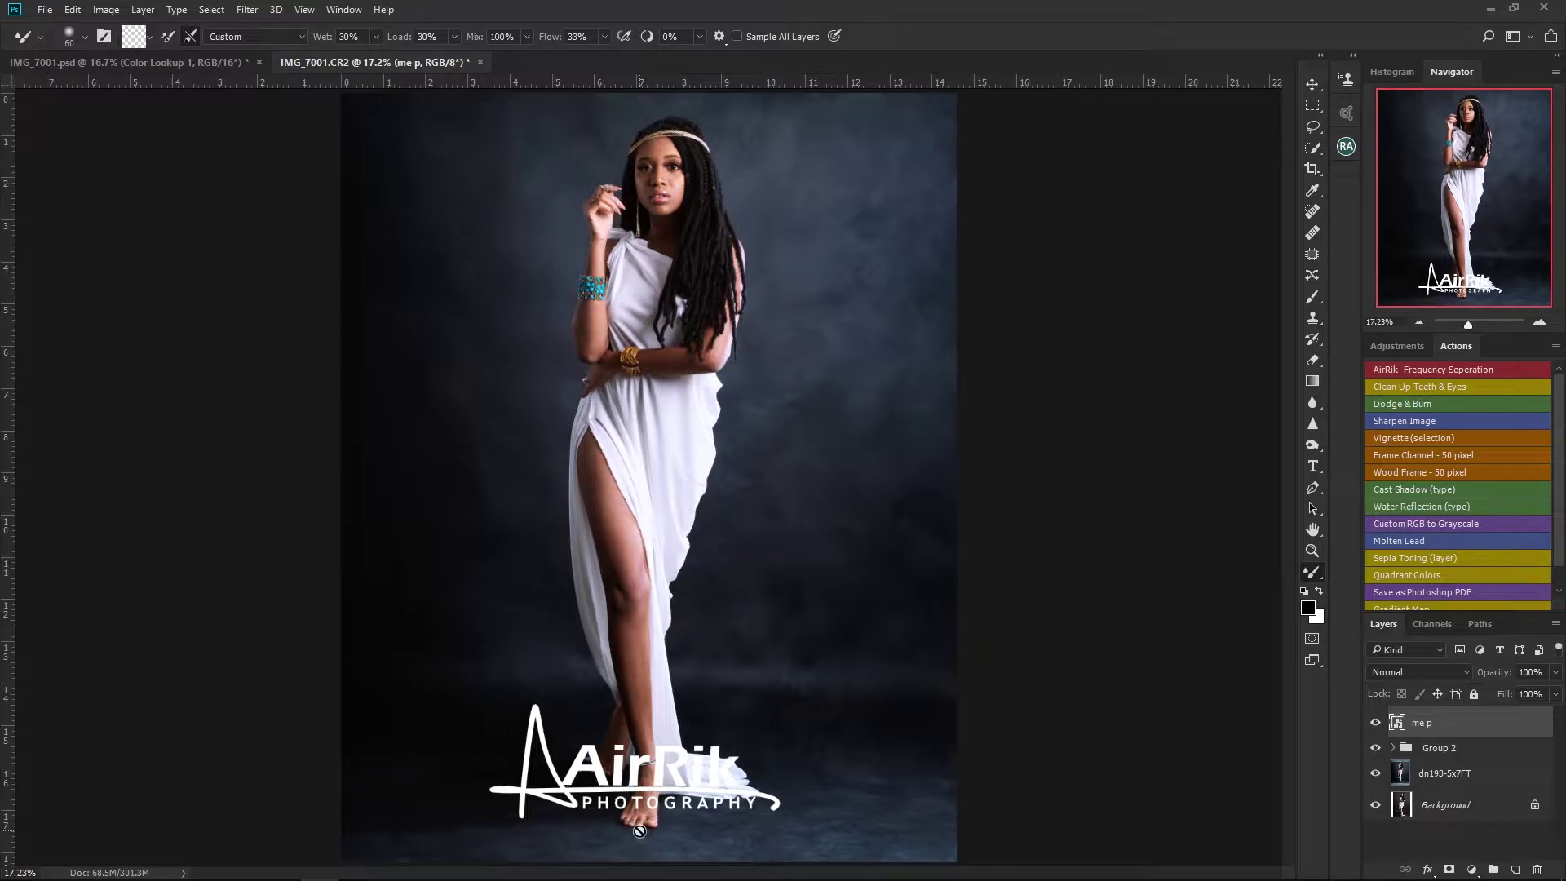
Step: Scale the logo to about 108% width and 61% height and position it across the front foot
key(v)
key(ctrl)
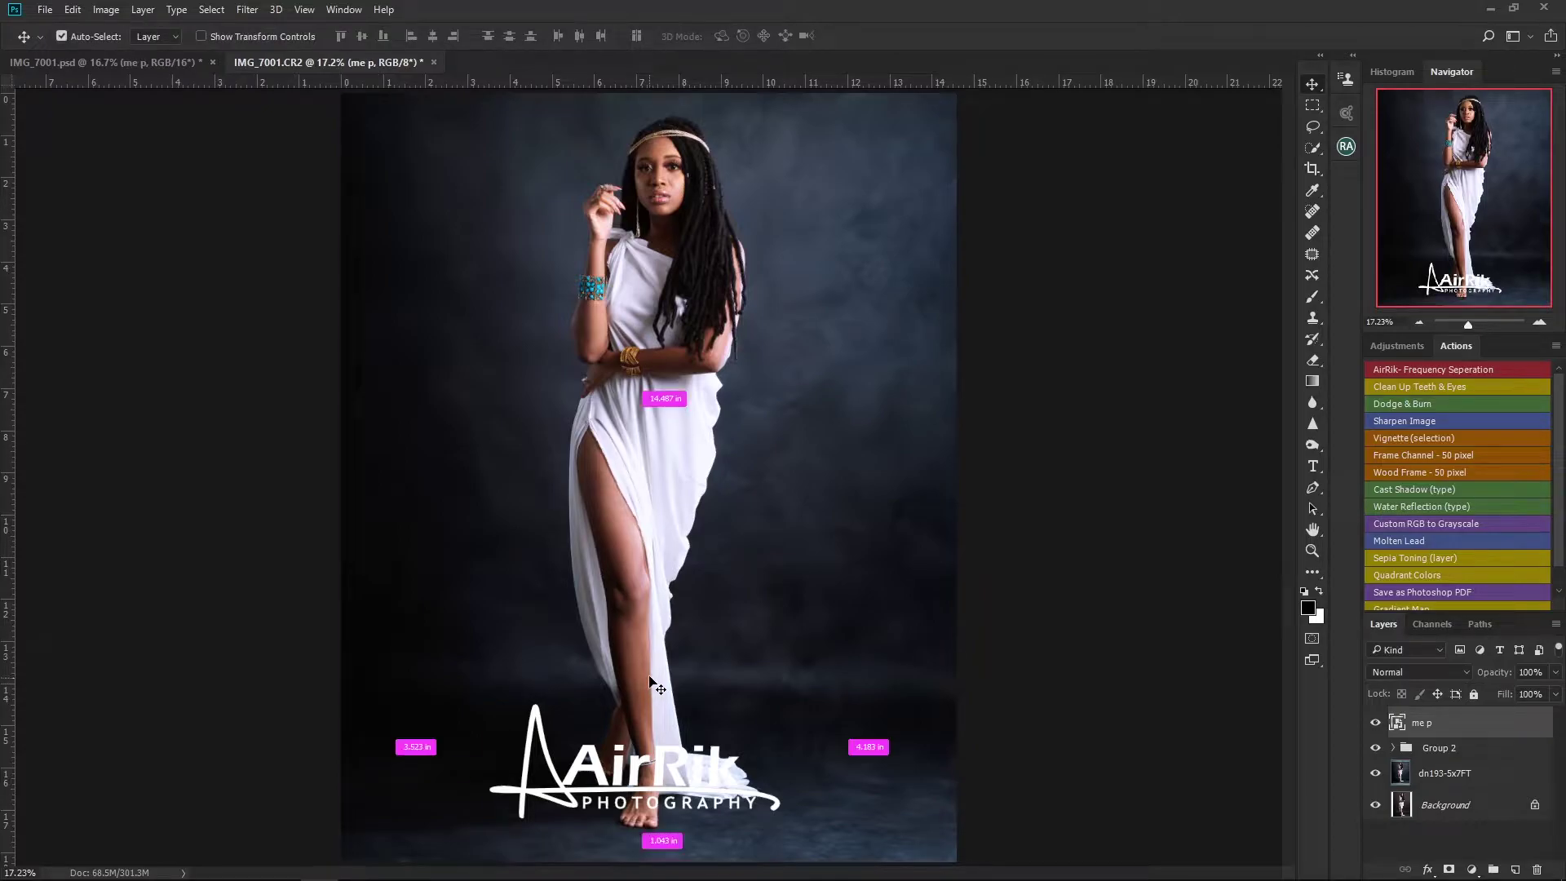
key(ctrl+t)
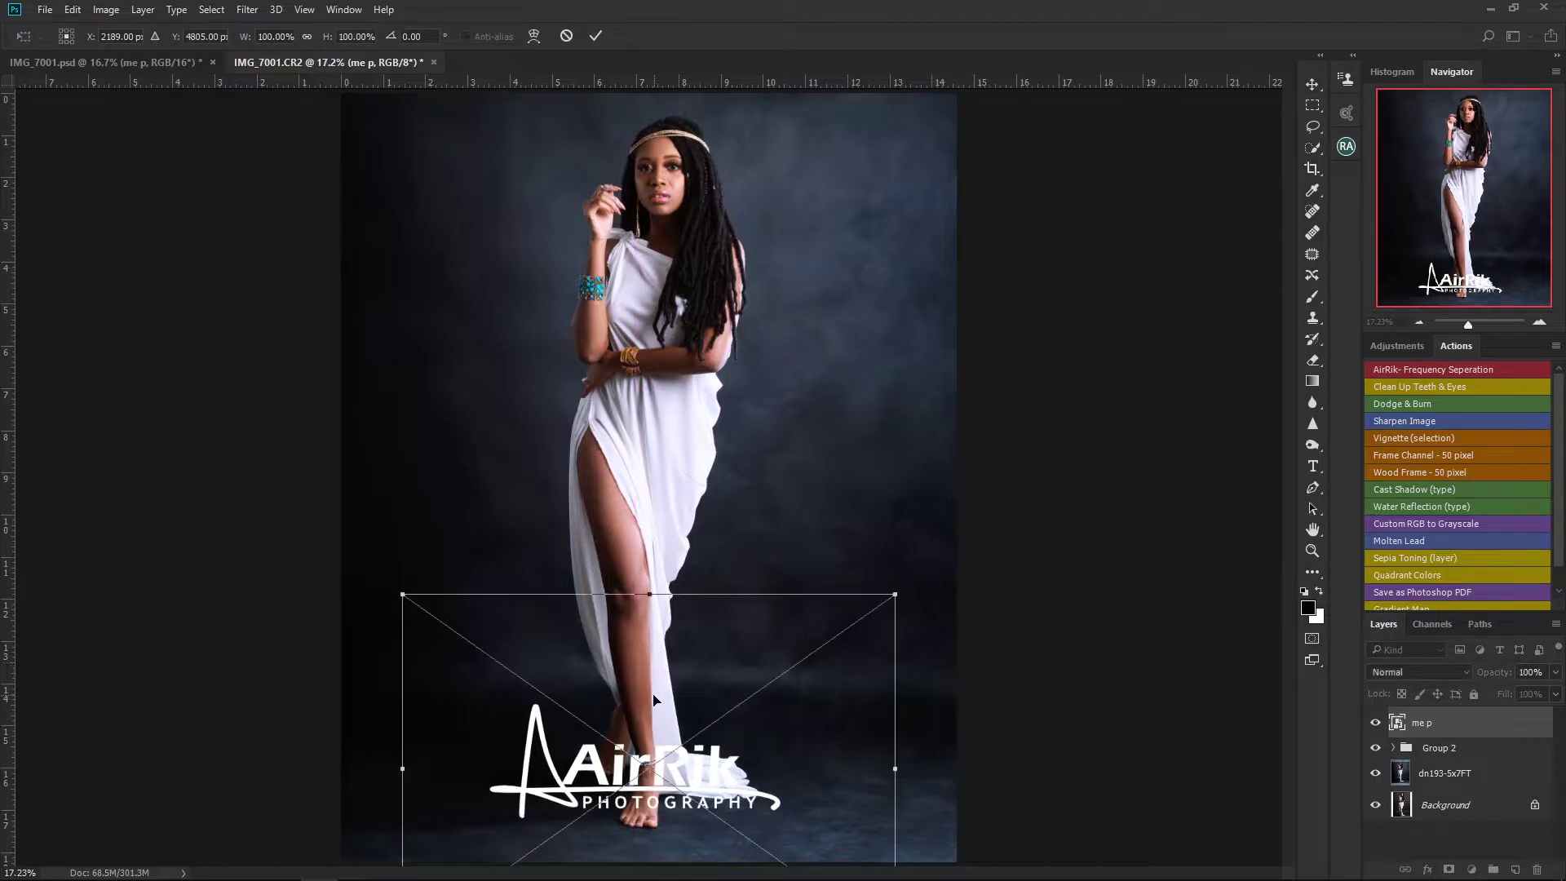
drag(638, 697, 635, 648)
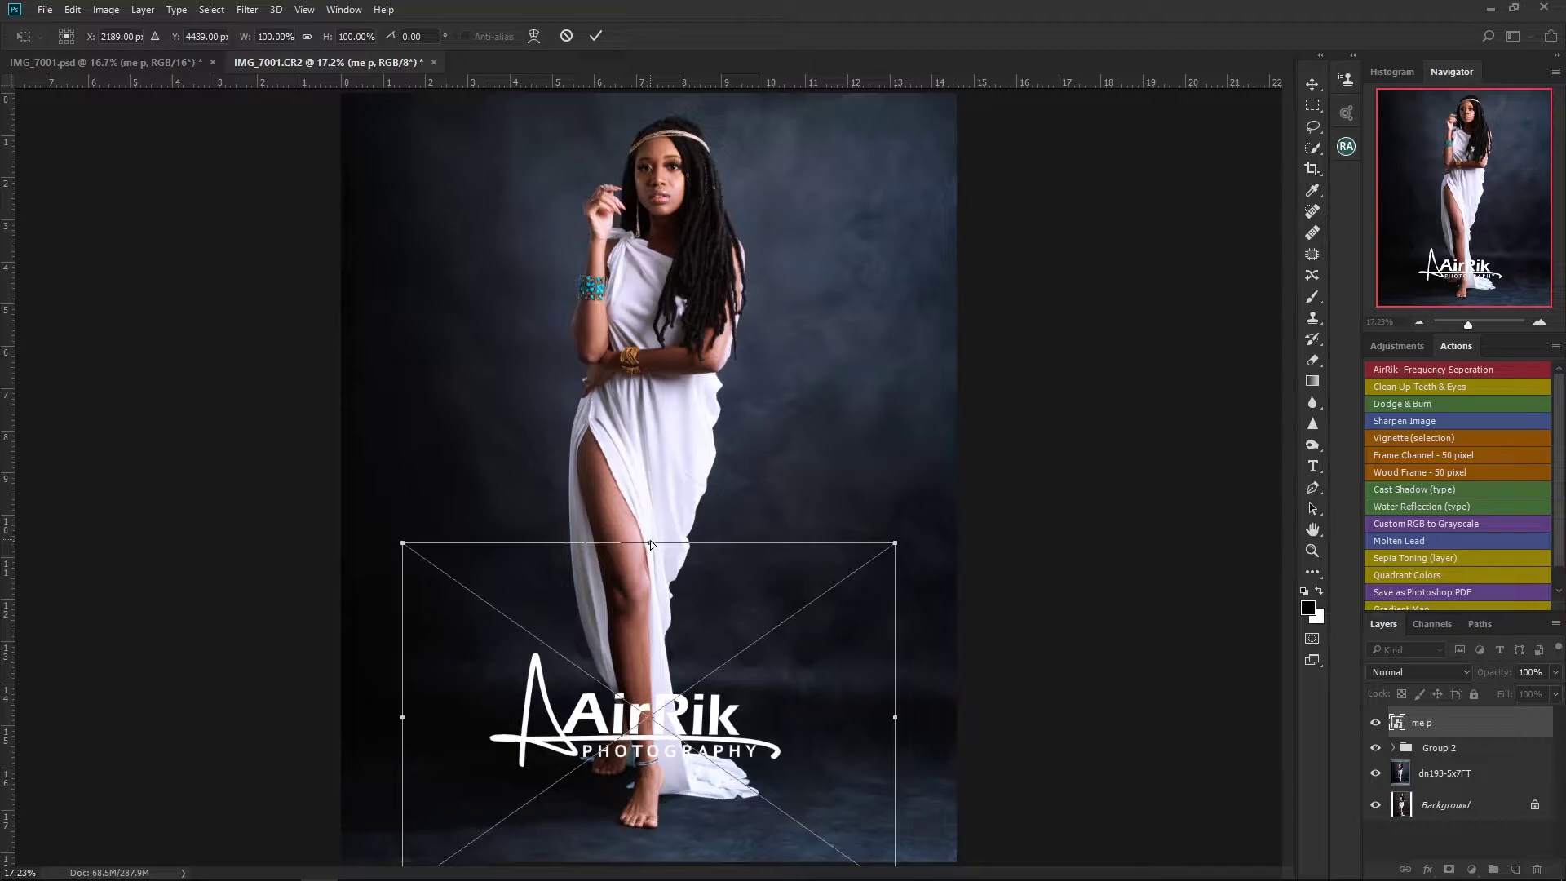
drag(650, 543, 654, 682)
mouse_move(667, 736)
mouse_down()
mouse_move(562, 749)
mouse_move(663, 736)
mouse_move(674, 759)
mouse_up()
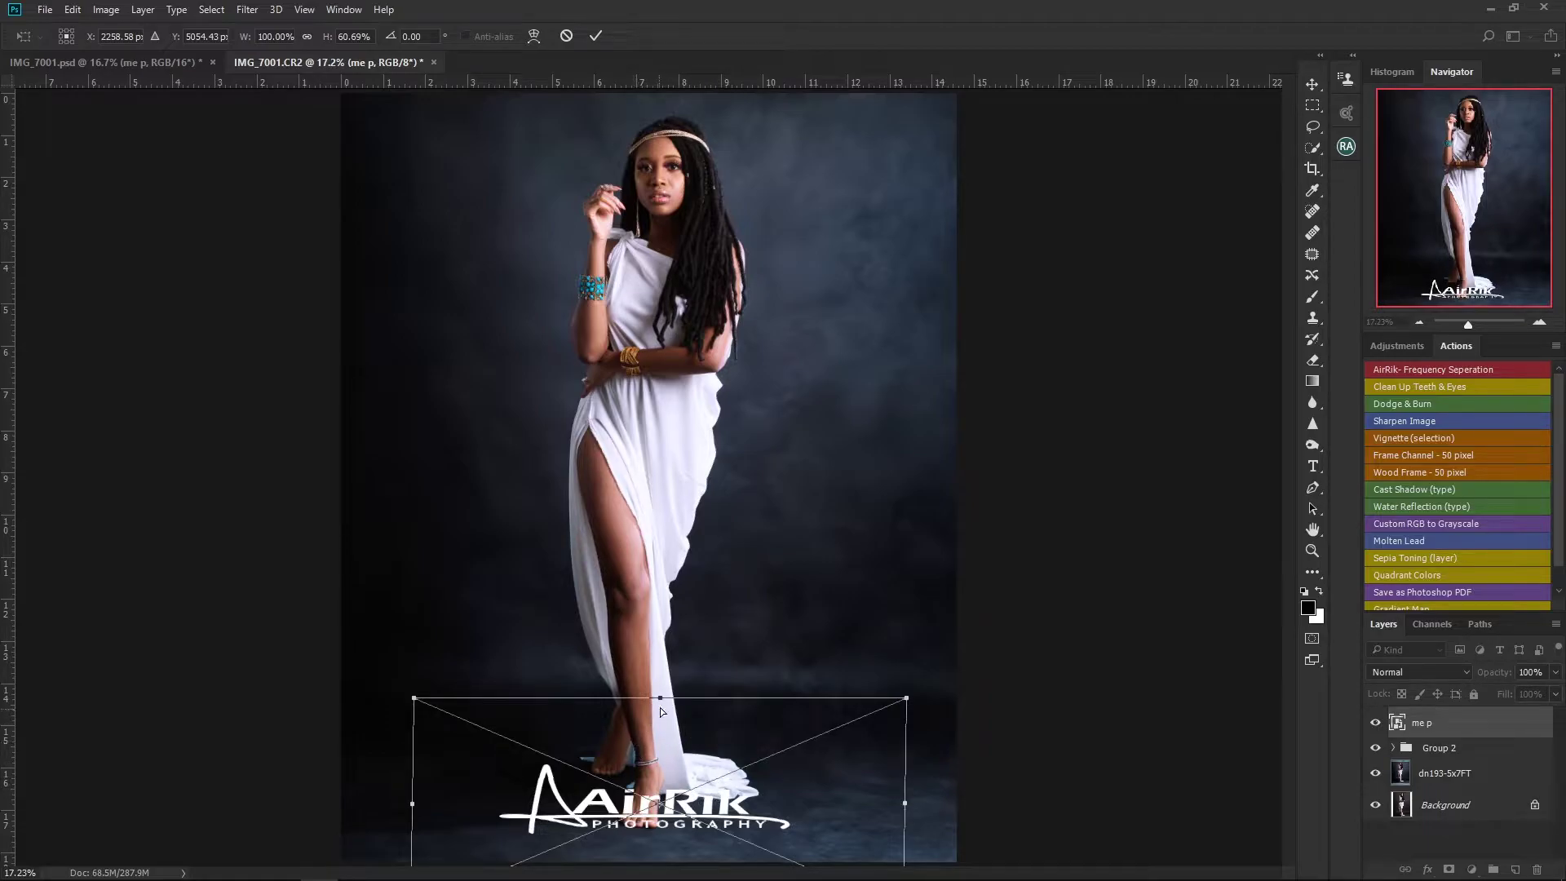
drag(661, 696, 662, 715)
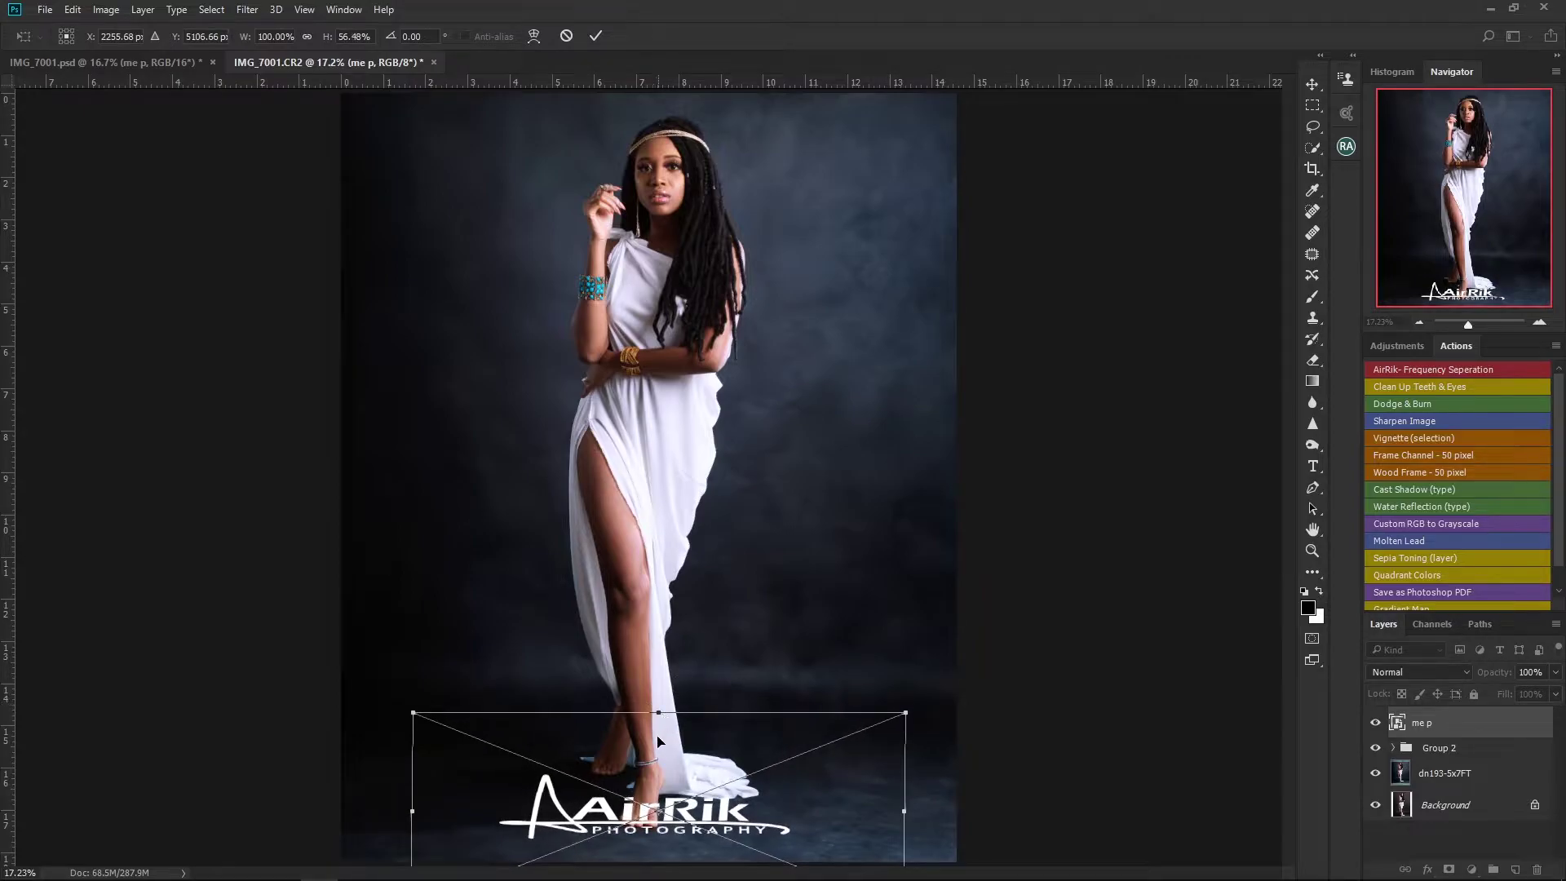
drag(412, 711, 397, 710)
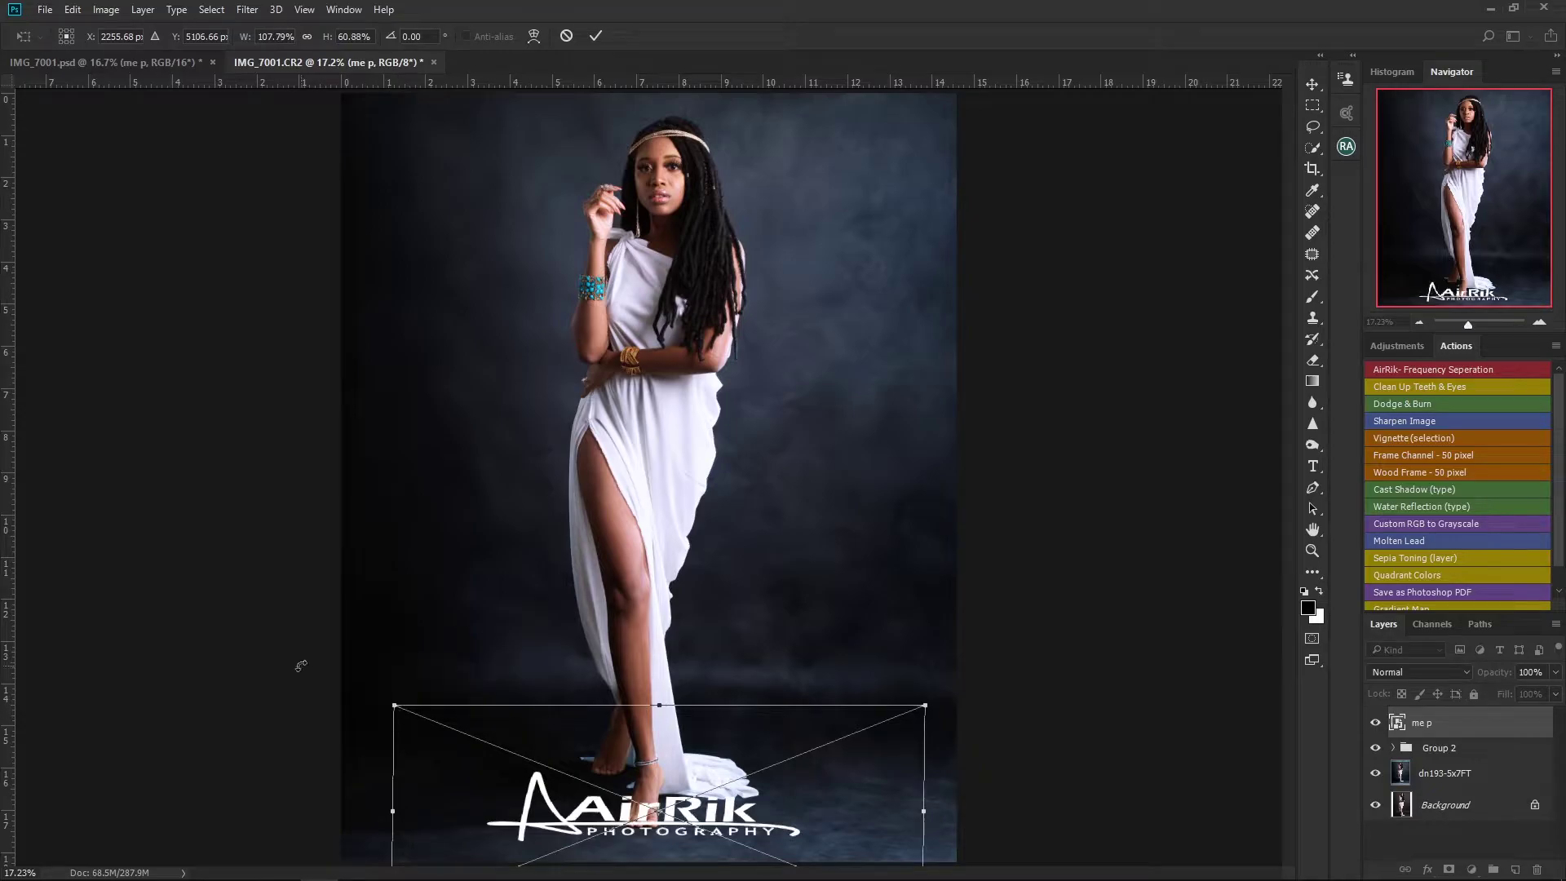
key(Return)
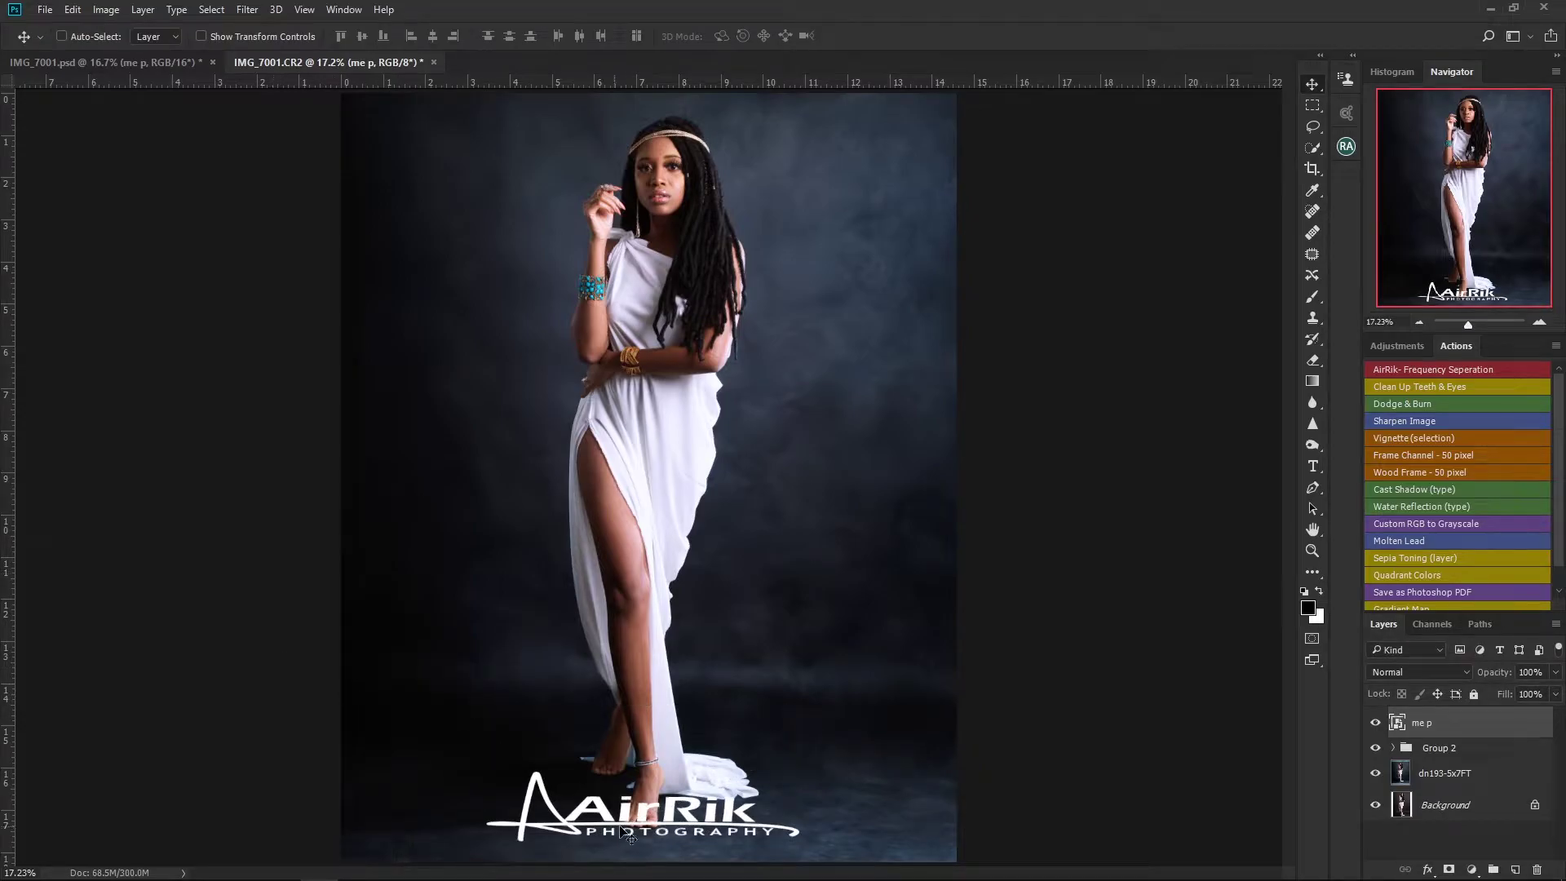
drag(634, 824, 596, 821)
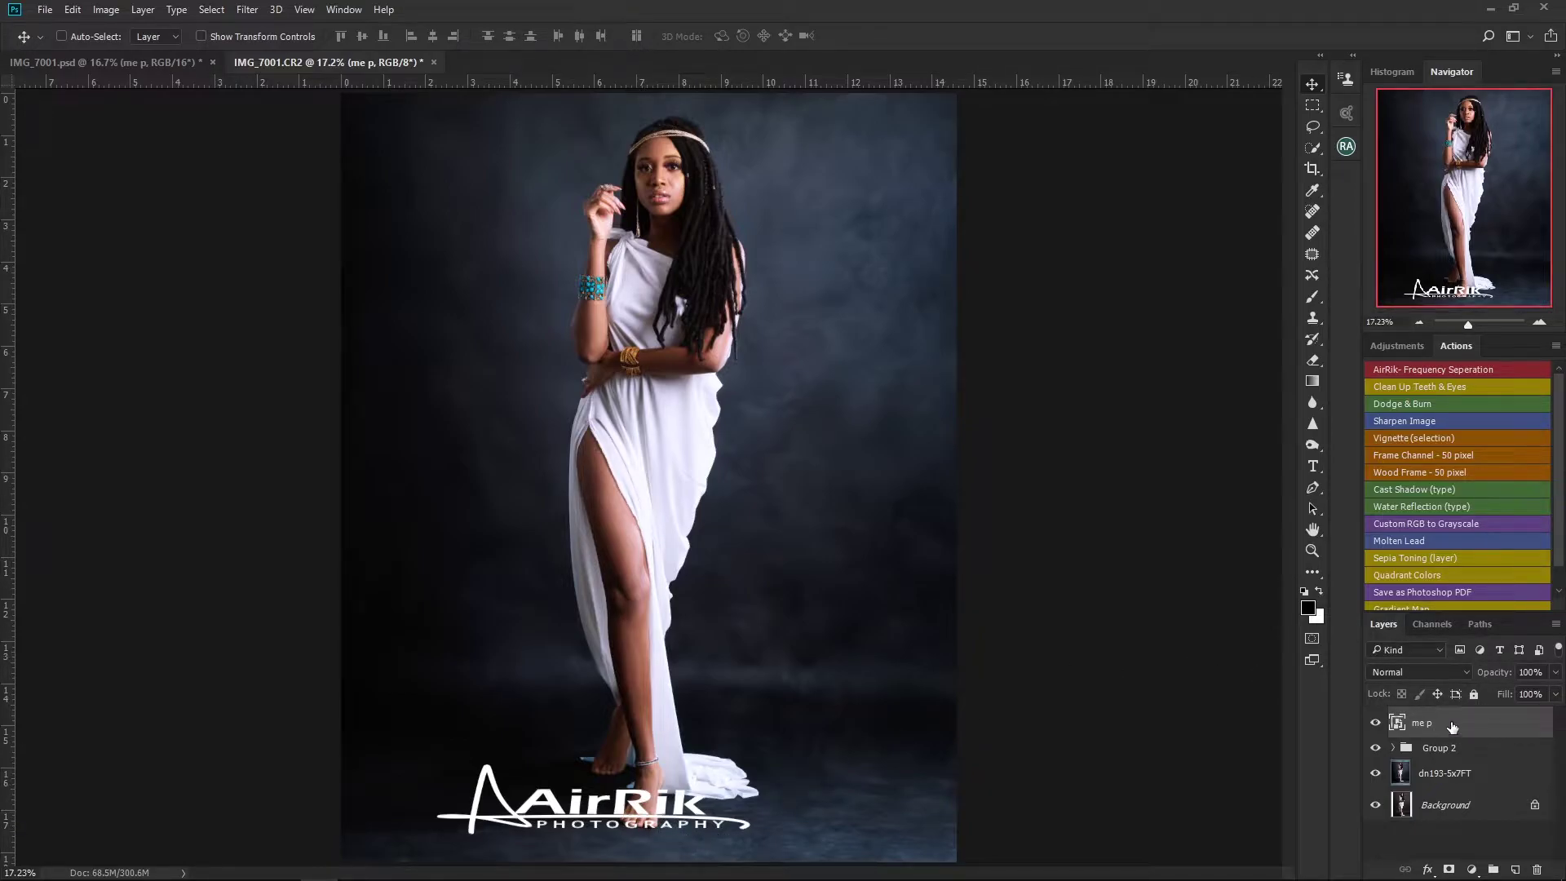
Step: Add a drop shadow to the logo layer with 70% opacity, 11 px distance and 9 px size, and compare it on and off
double_click(1494, 731)
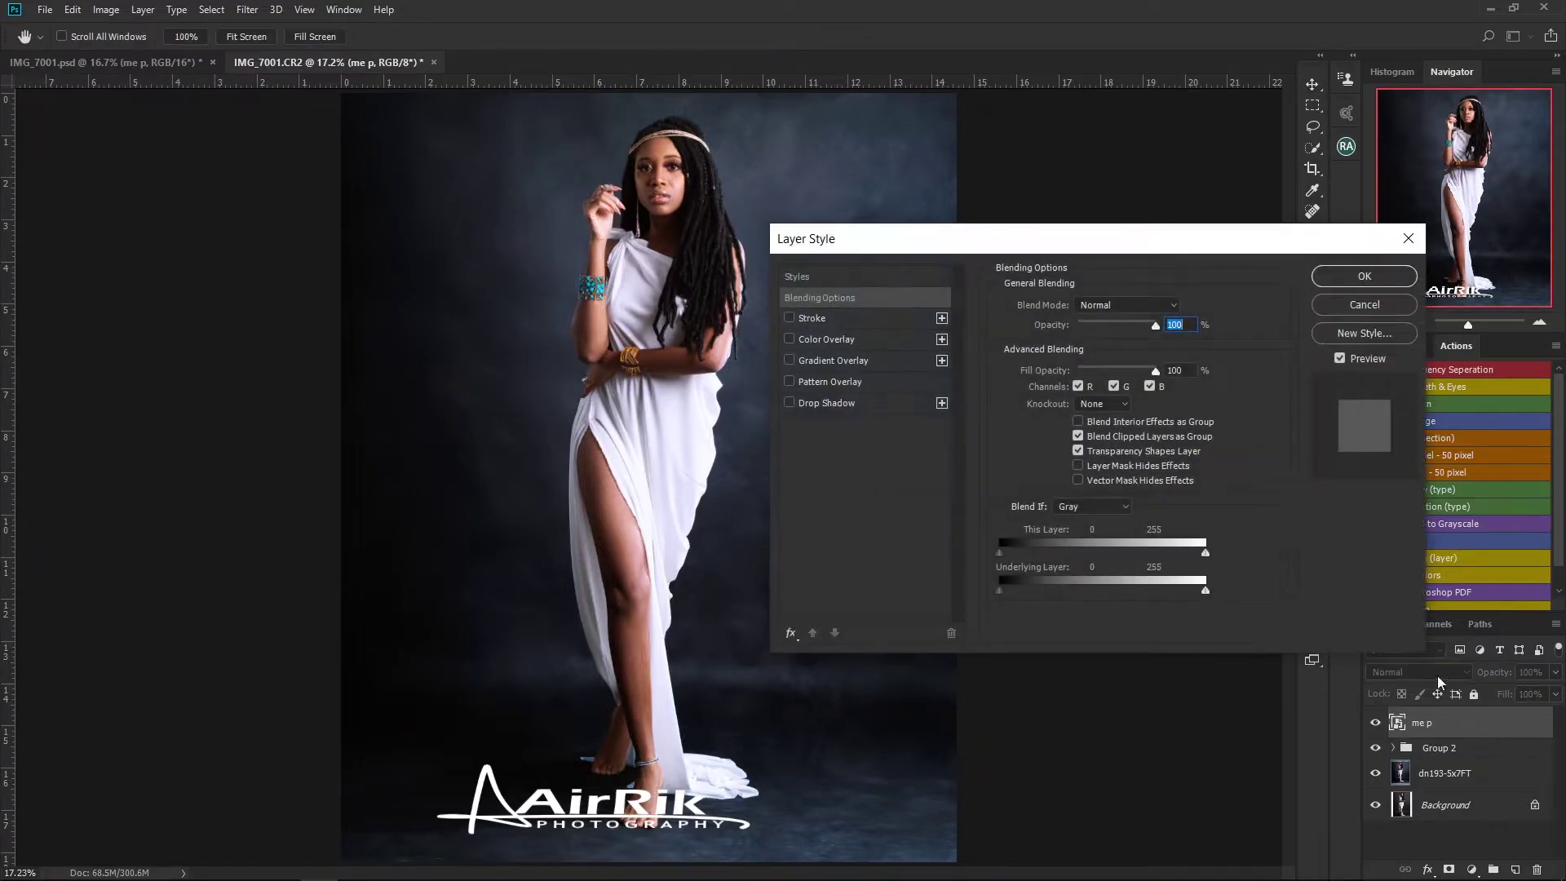
click(827, 403)
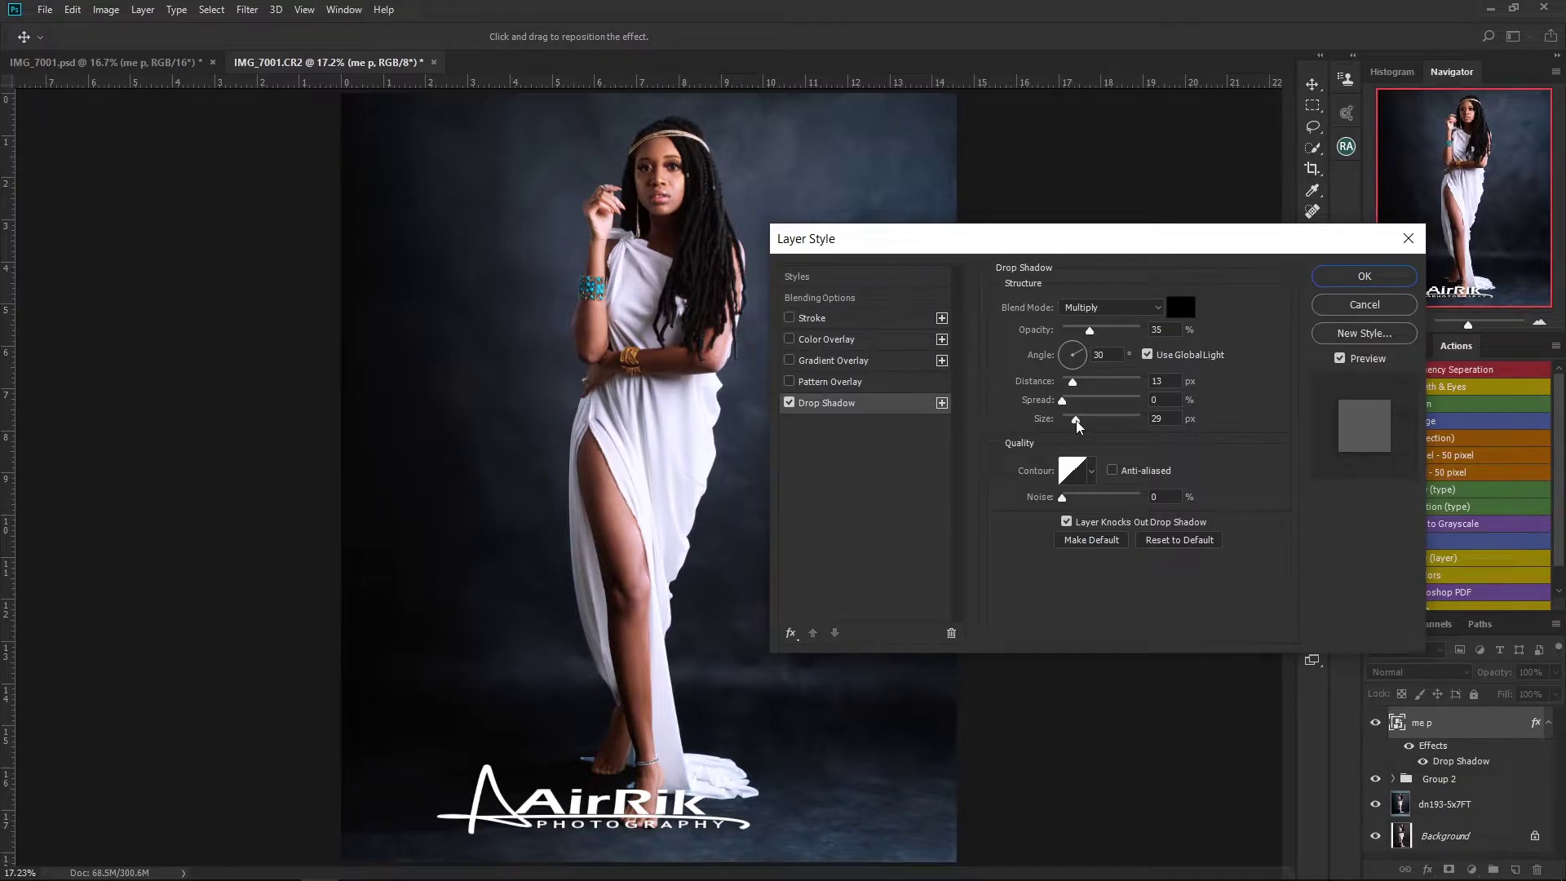
mouse_move(1079, 424)
mouse_down()
mouse_move(1055, 427)
mouse_move(1154, 423)
mouse_move(1077, 426)
mouse_up()
mouse_move(1073, 382)
mouse_down()
mouse_move(1124, 389)
mouse_move(1080, 401)
mouse_up()
mouse_move(1091, 336)
mouse_down()
mouse_move(1142, 339)
mouse_move(1095, 352)
mouse_move(1116, 345)
mouse_up()
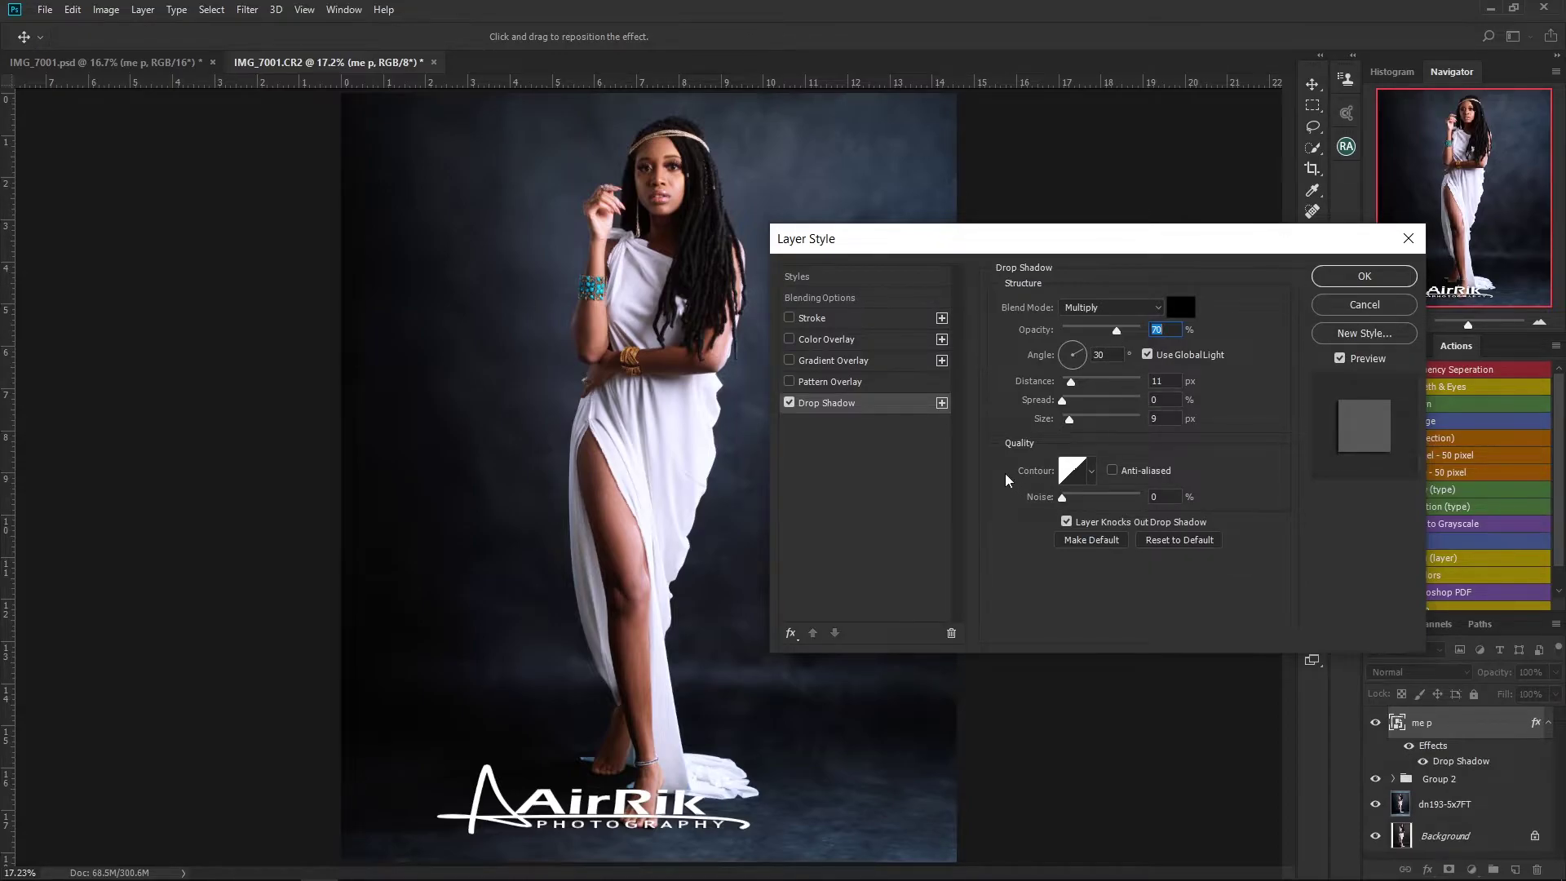
click(1338, 277)
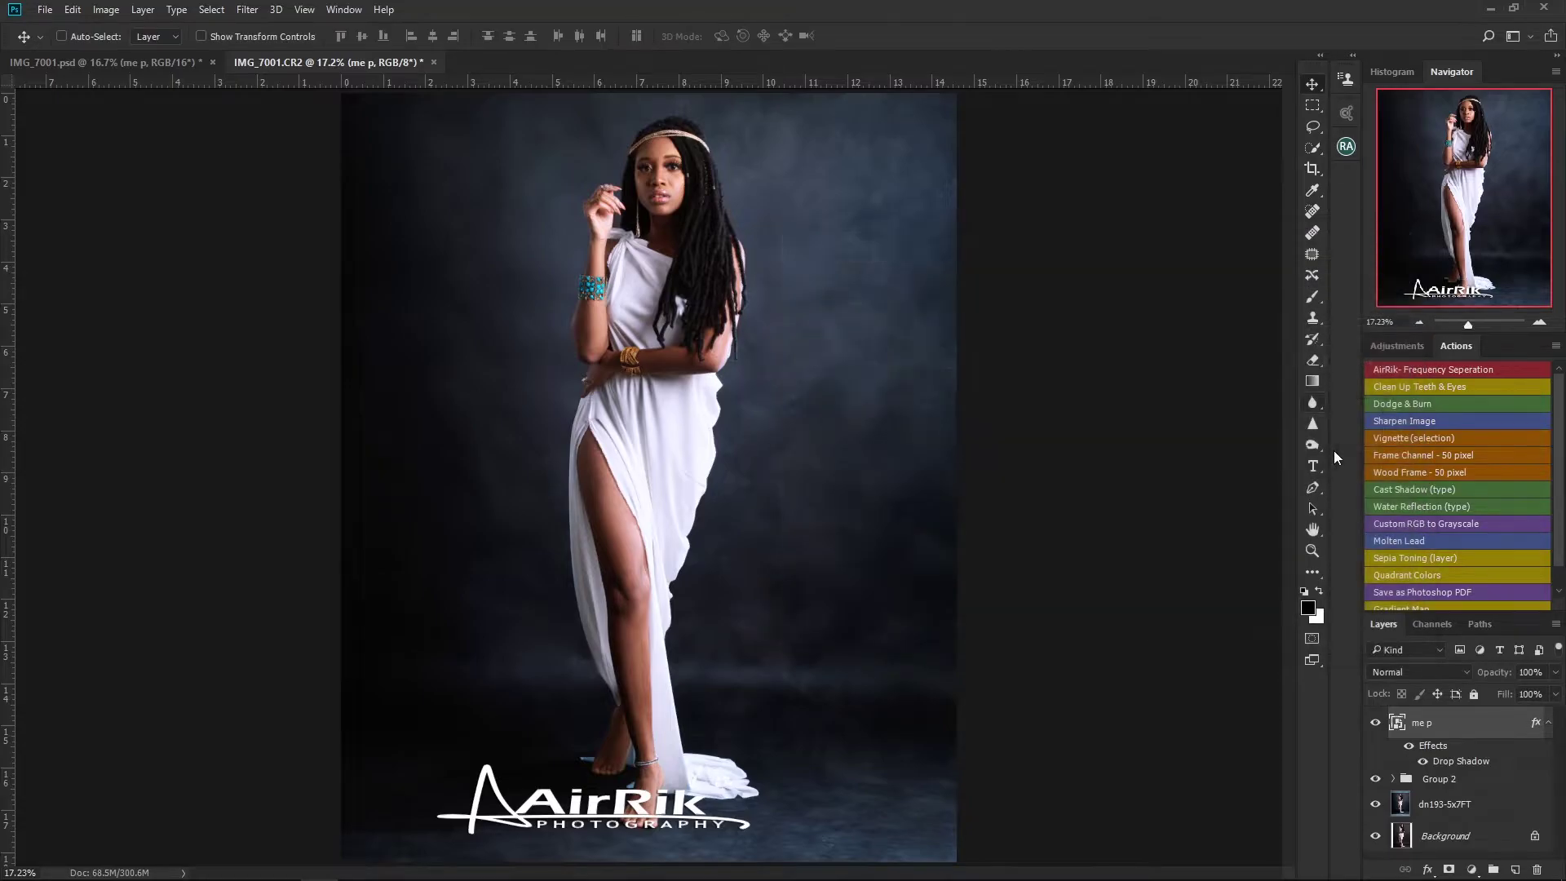
click(1410, 747)
click(1409, 746)
Step: Hide the logo layer and start a Pen path down the back foot's outer edge and around the fabric tip beside it
click(1377, 723)
key(ctrl+plus)
key(ctrl+plus)
key(ctrl+plus)
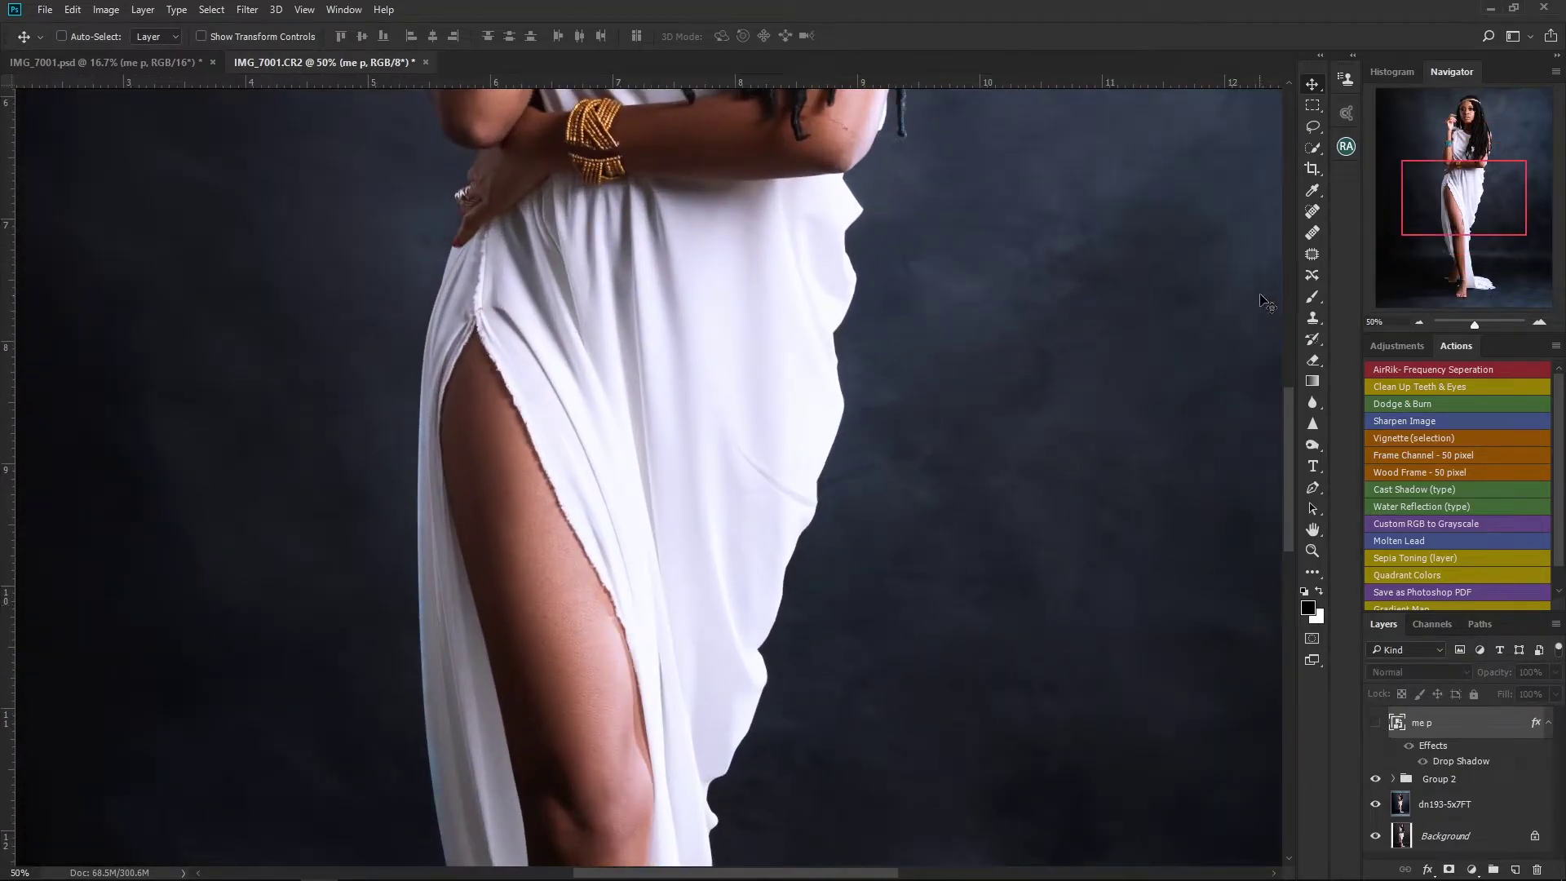
drag(1488, 208, 1497, 290)
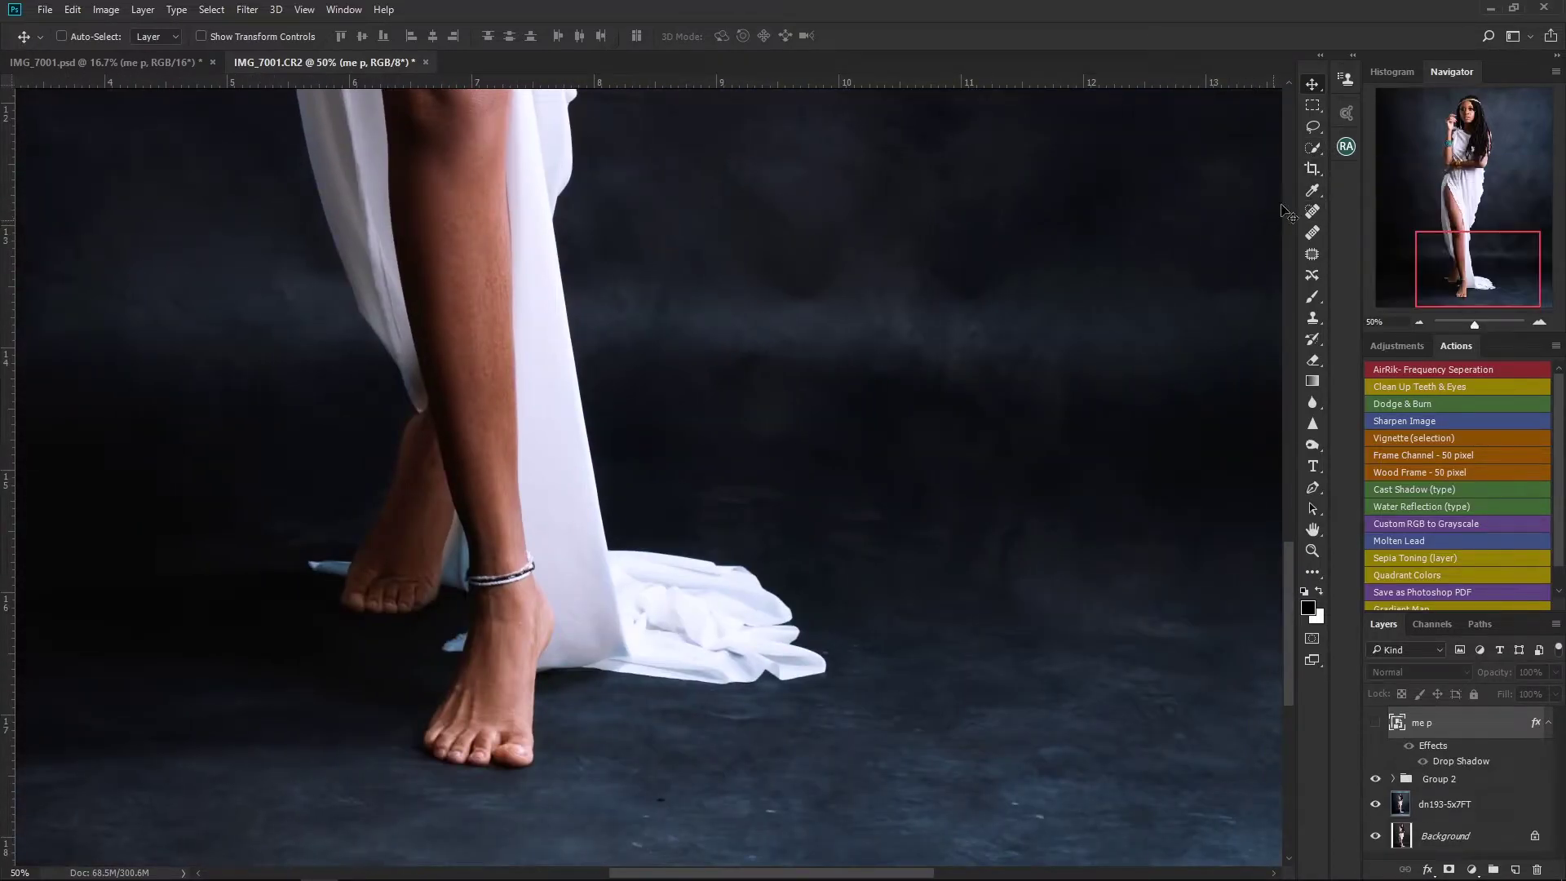
click(1313, 488)
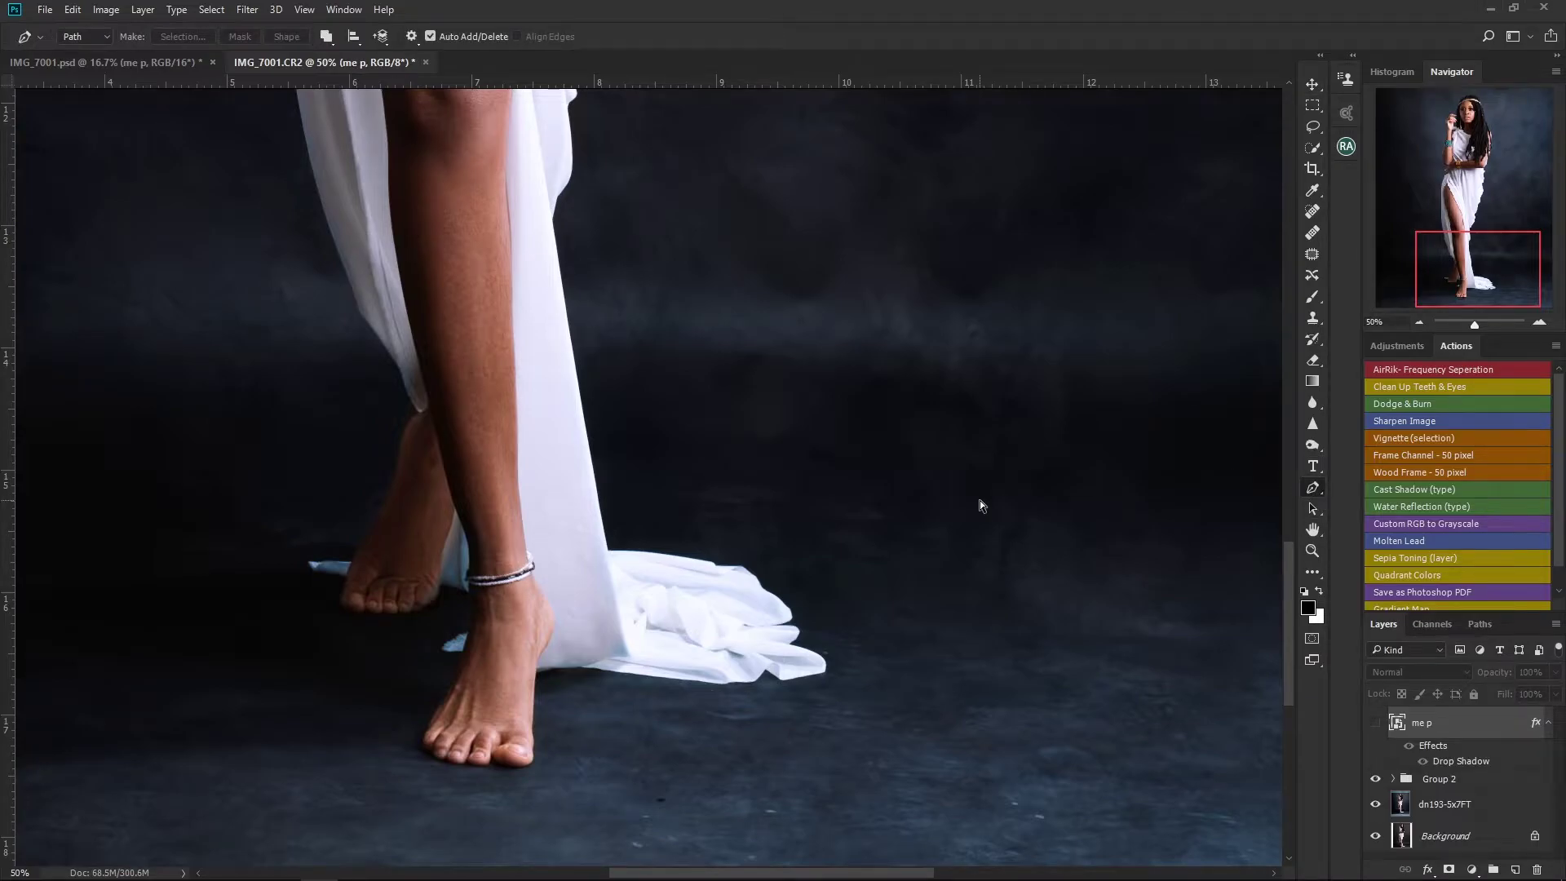
key(ctrl+plus)
drag(1474, 262, 1477, 273)
click(278, 363)
click(257, 402)
click(239, 433)
click(228, 455)
click(206, 475)
click(188, 473)
click(178, 470)
click(168, 464)
click(196, 464)
drag(216, 478, 218, 494)
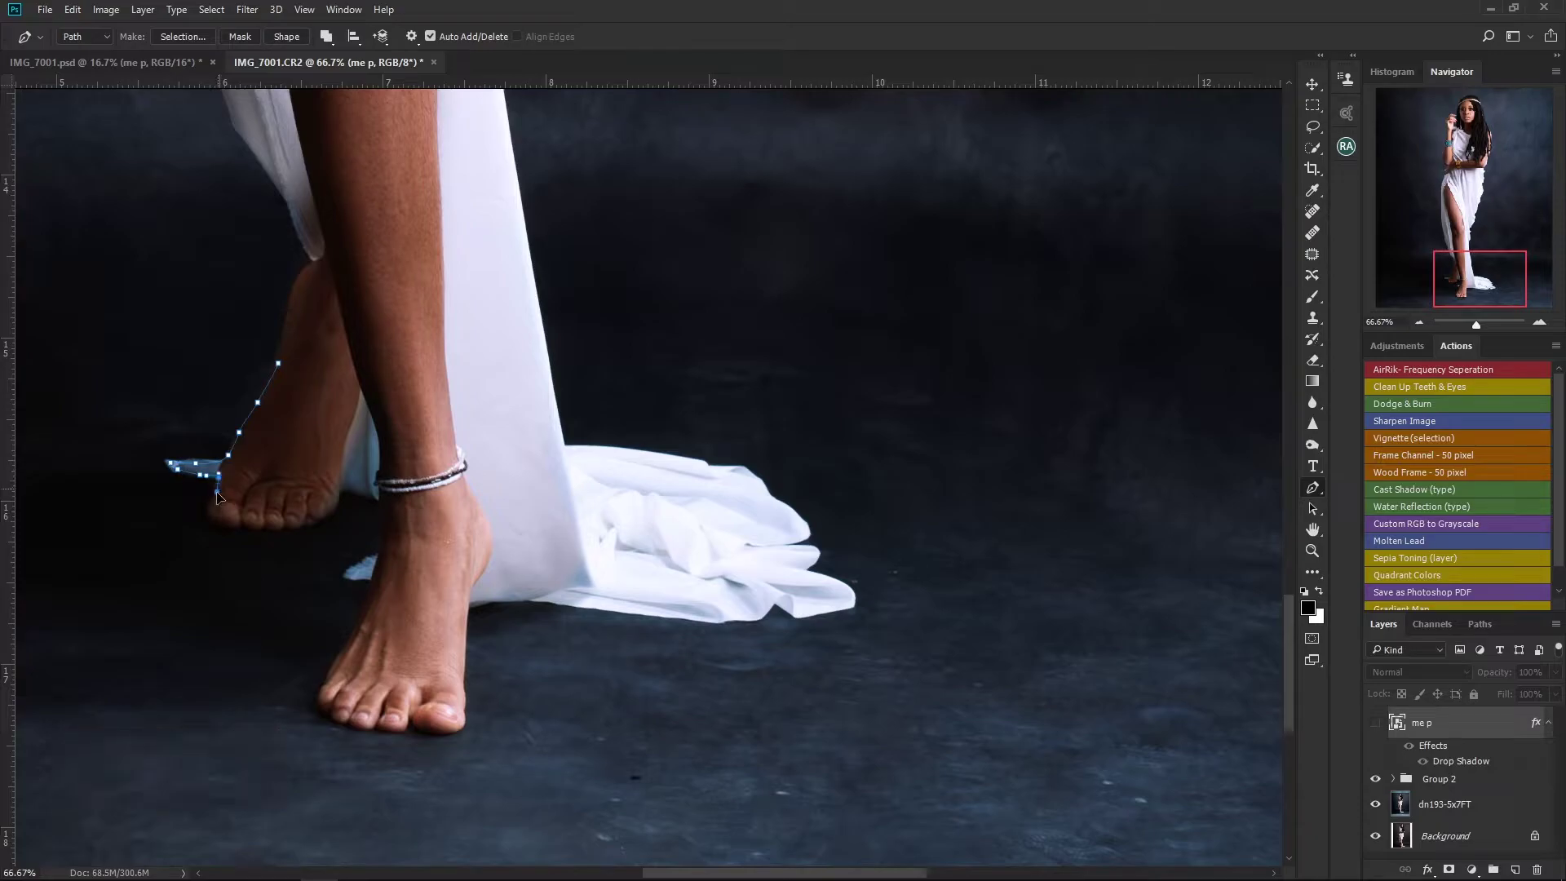
Step: Continue the path under the back foot's toes, across to the front ankle and around the small fabric piece there
click(234, 527)
click(253, 530)
click(276, 531)
click(303, 527)
click(320, 520)
click(341, 500)
click(349, 491)
click(363, 492)
click(374, 496)
click(385, 503)
click(386, 532)
click(384, 546)
click(360, 560)
click(342, 573)
click(359, 581)
click(373, 579)
click(376, 588)
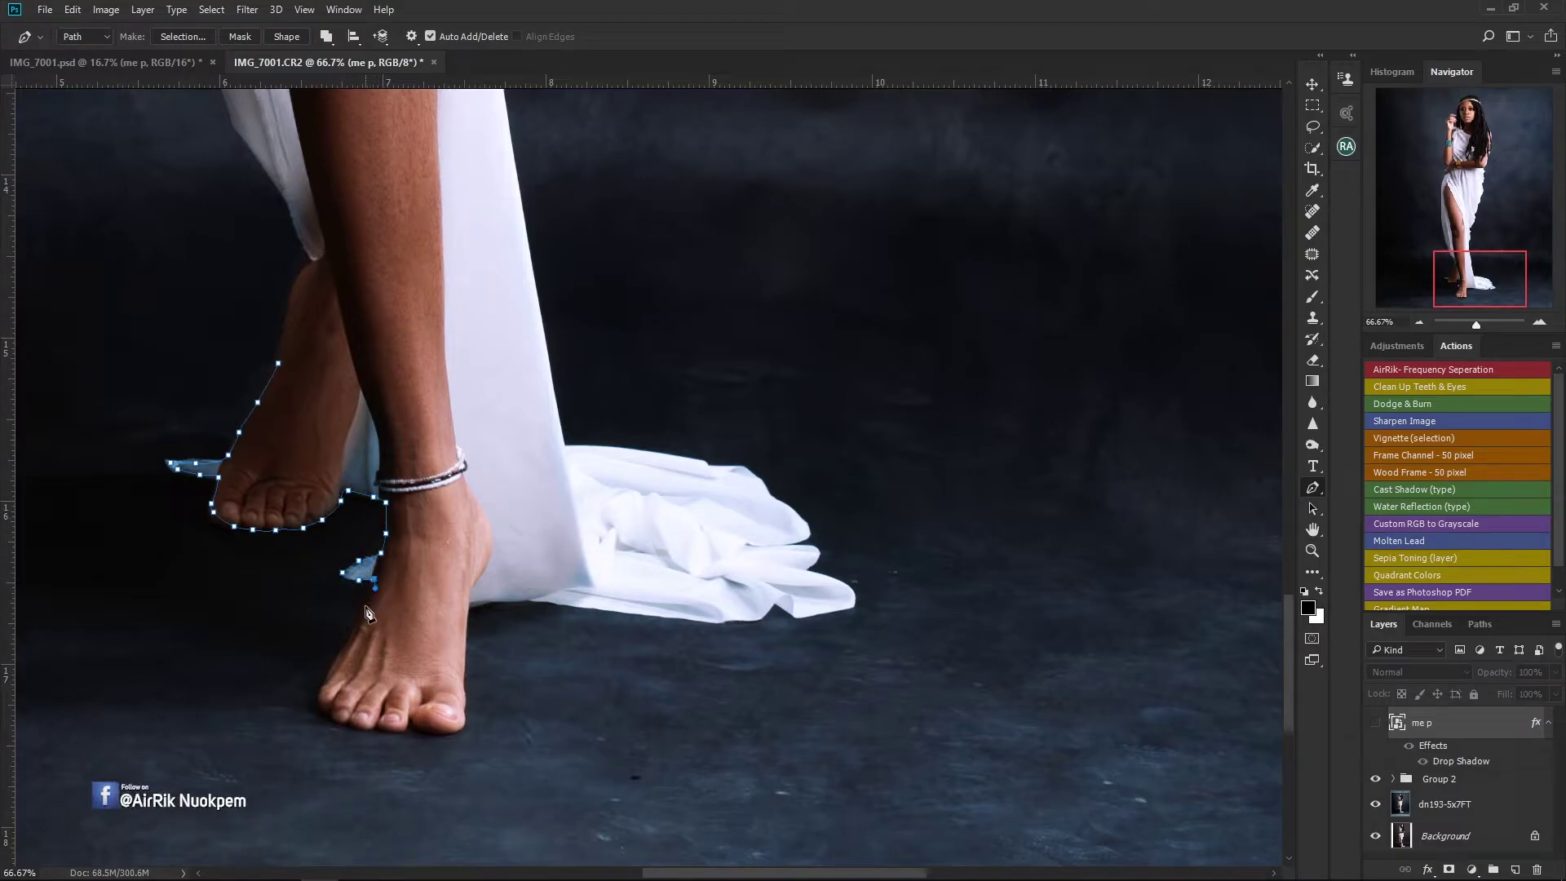
Step: Trace the path down the front foot's outer edge and around all its toes
click(326, 680)
click(321, 697)
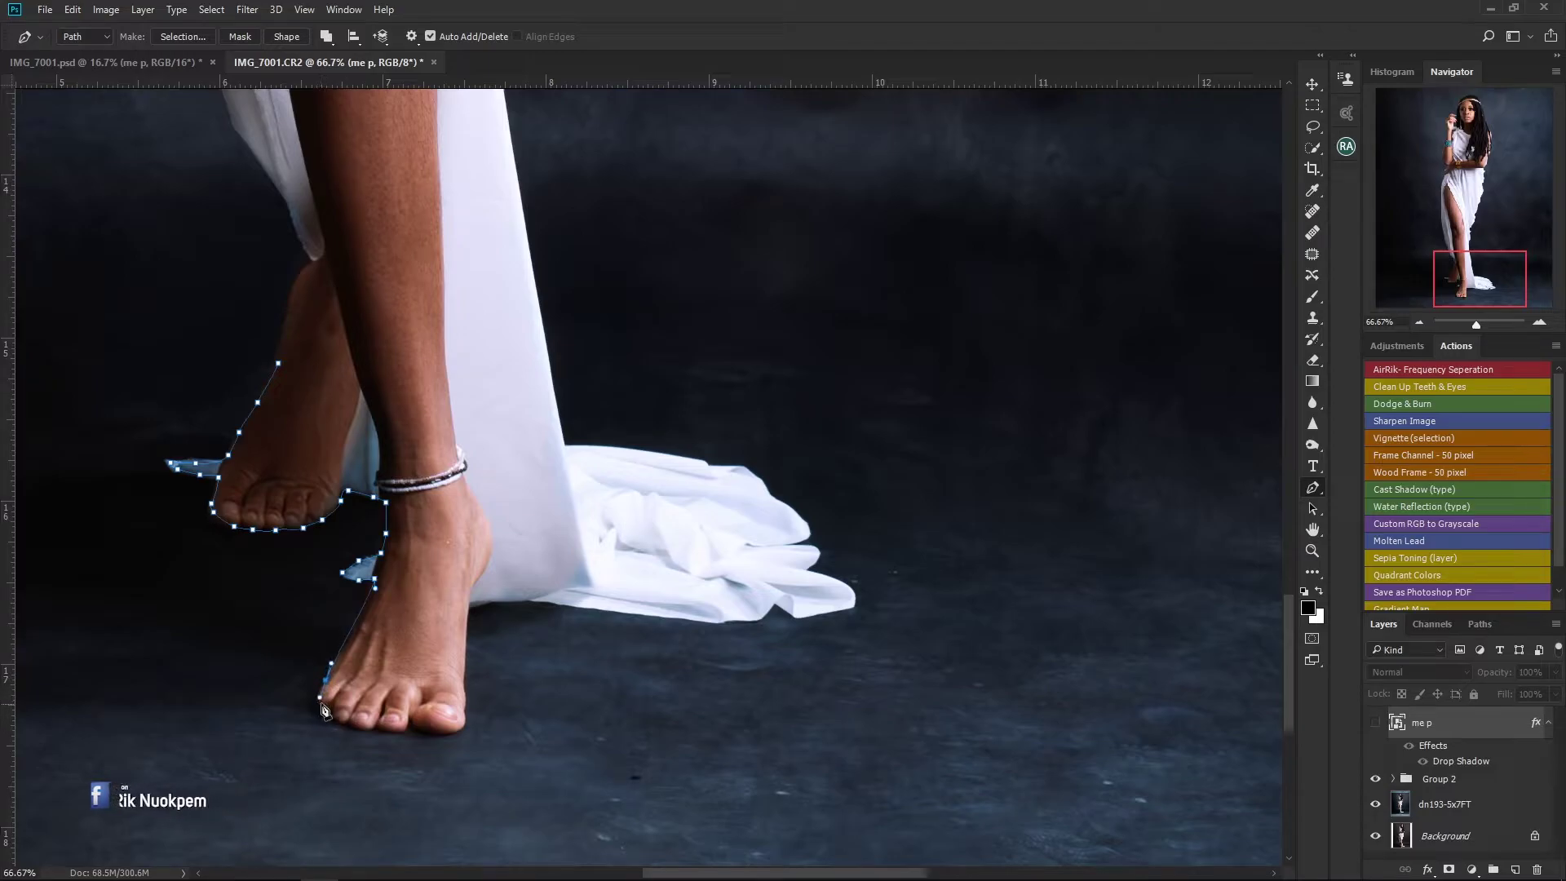
click(330, 718)
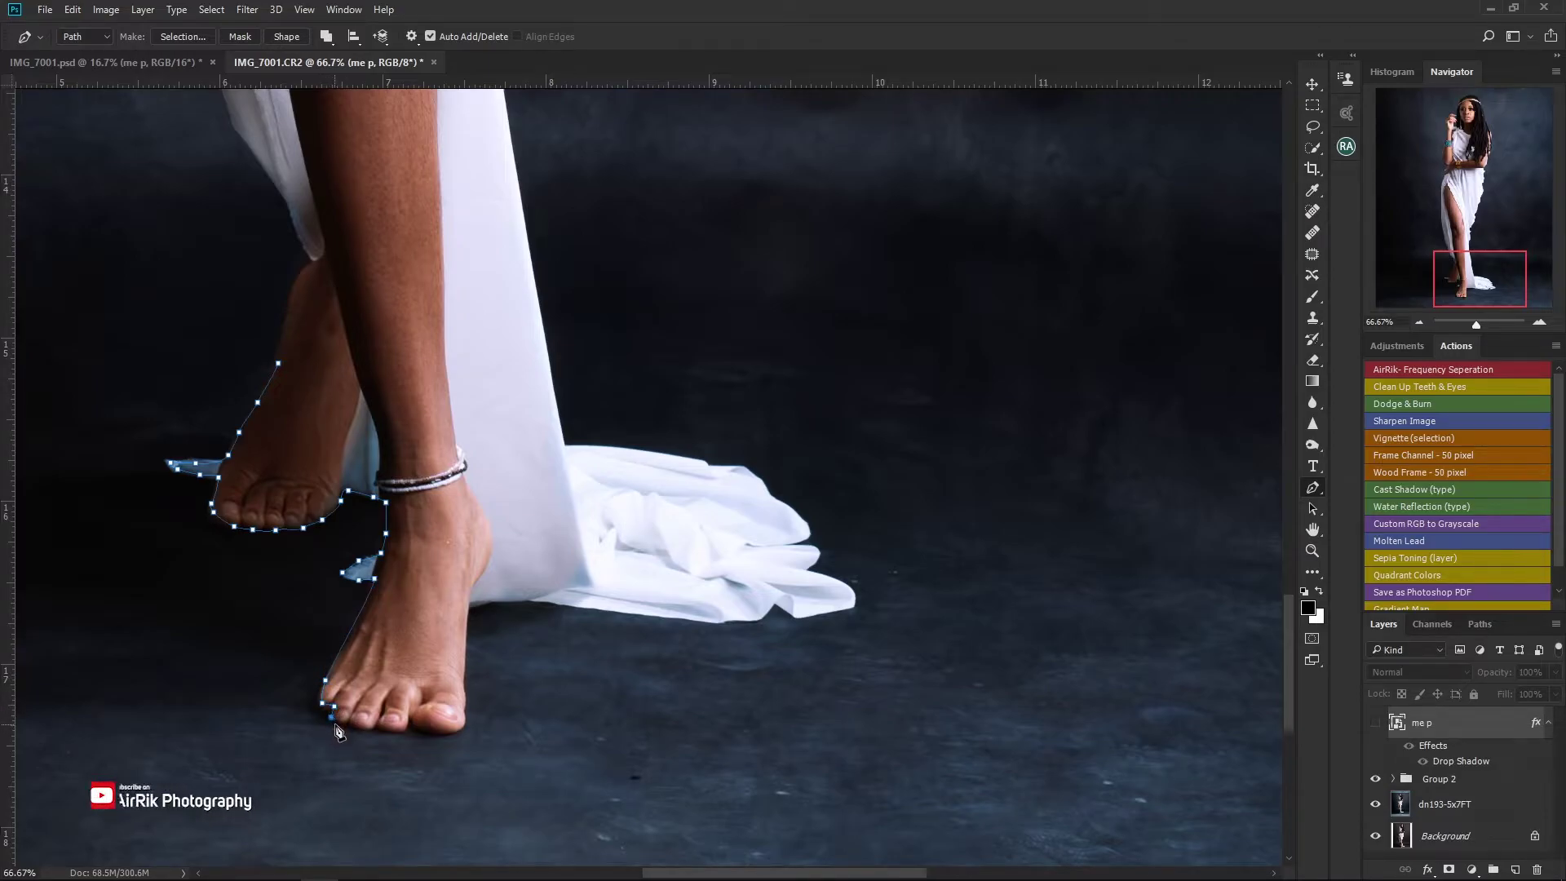
click(336, 723)
click(349, 721)
click(365, 726)
click(377, 725)
click(384, 725)
click(392, 729)
click(416, 719)
click(428, 724)
click(435, 729)
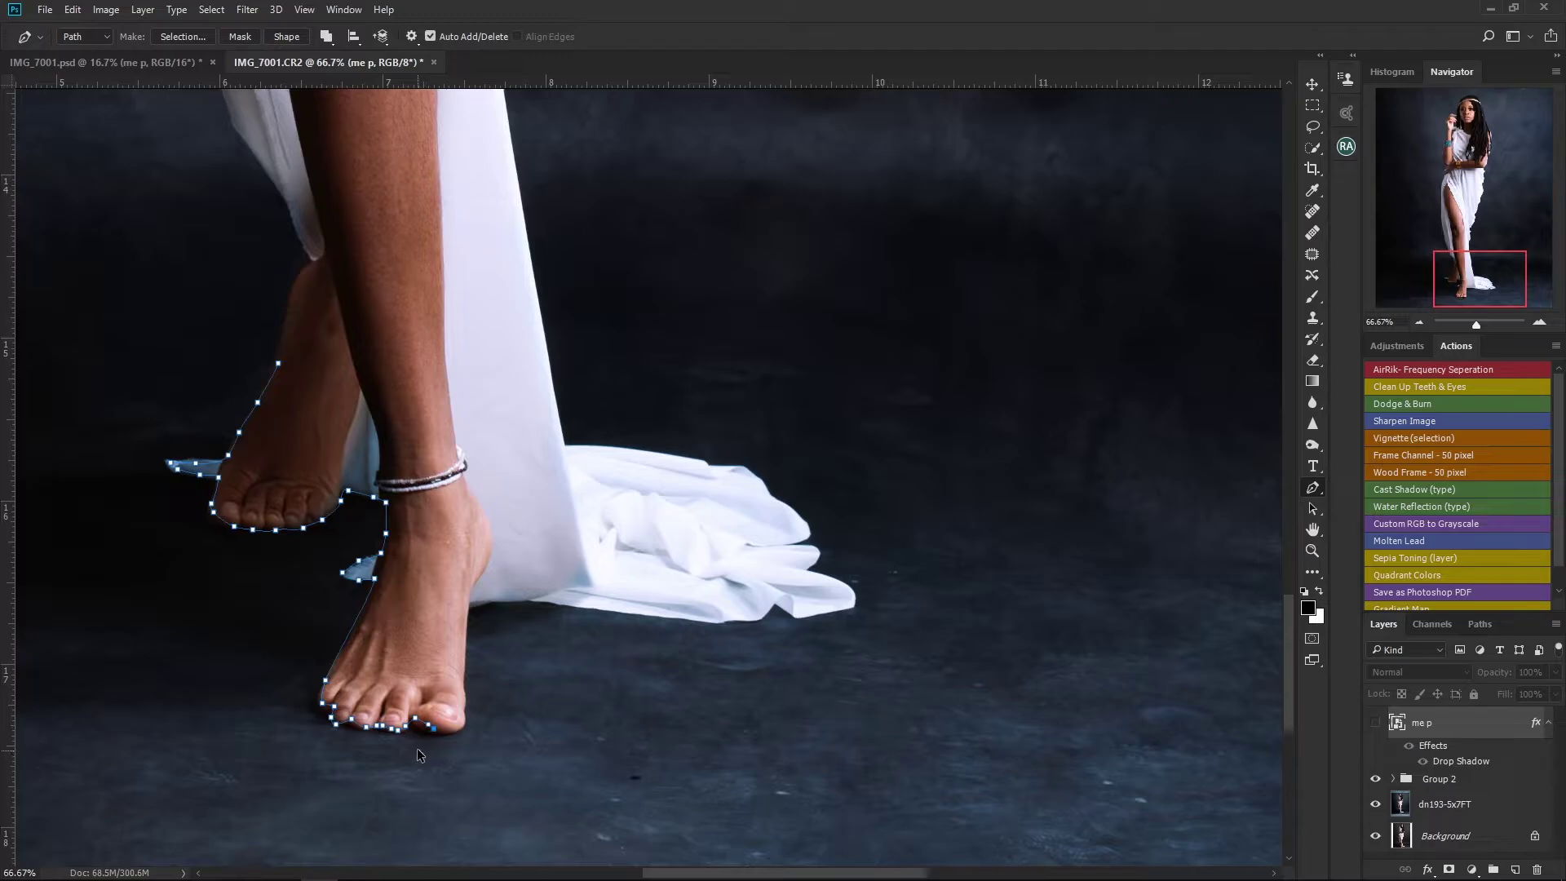
click(419, 730)
click(430, 736)
click(459, 740)
click(465, 723)
Step: Extend the path up the front foot's inner side and along the lower edge of the dress train to its tip
drag(471, 608, 472, 601)
click(487, 605)
drag(523, 601, 546, 608)
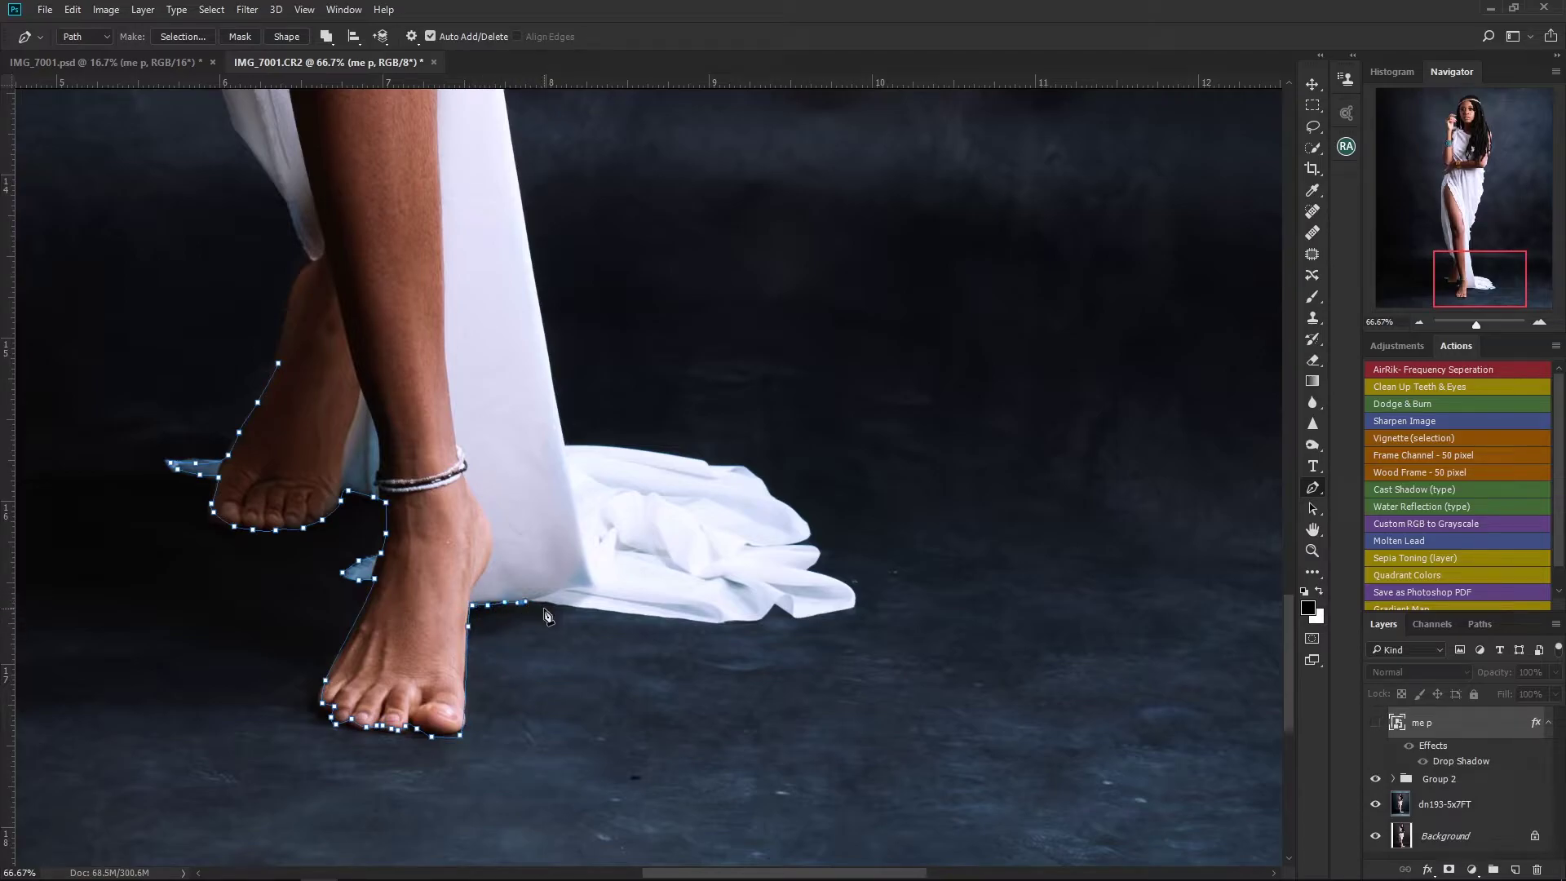
click(602, 607)
click(653, 614)
click(698, 620)
click(739, 622)
click(776, 612)
click(823, 612)
click(867, 596)
click(877, 575)
Step: Close the path back across the train and lower legs, and convert it into a selection
click(850, 535)
click(771, 493)
click(661, 478)
click(534, 450)
click(444, 388)
click(371, 339)
click(278, 365)
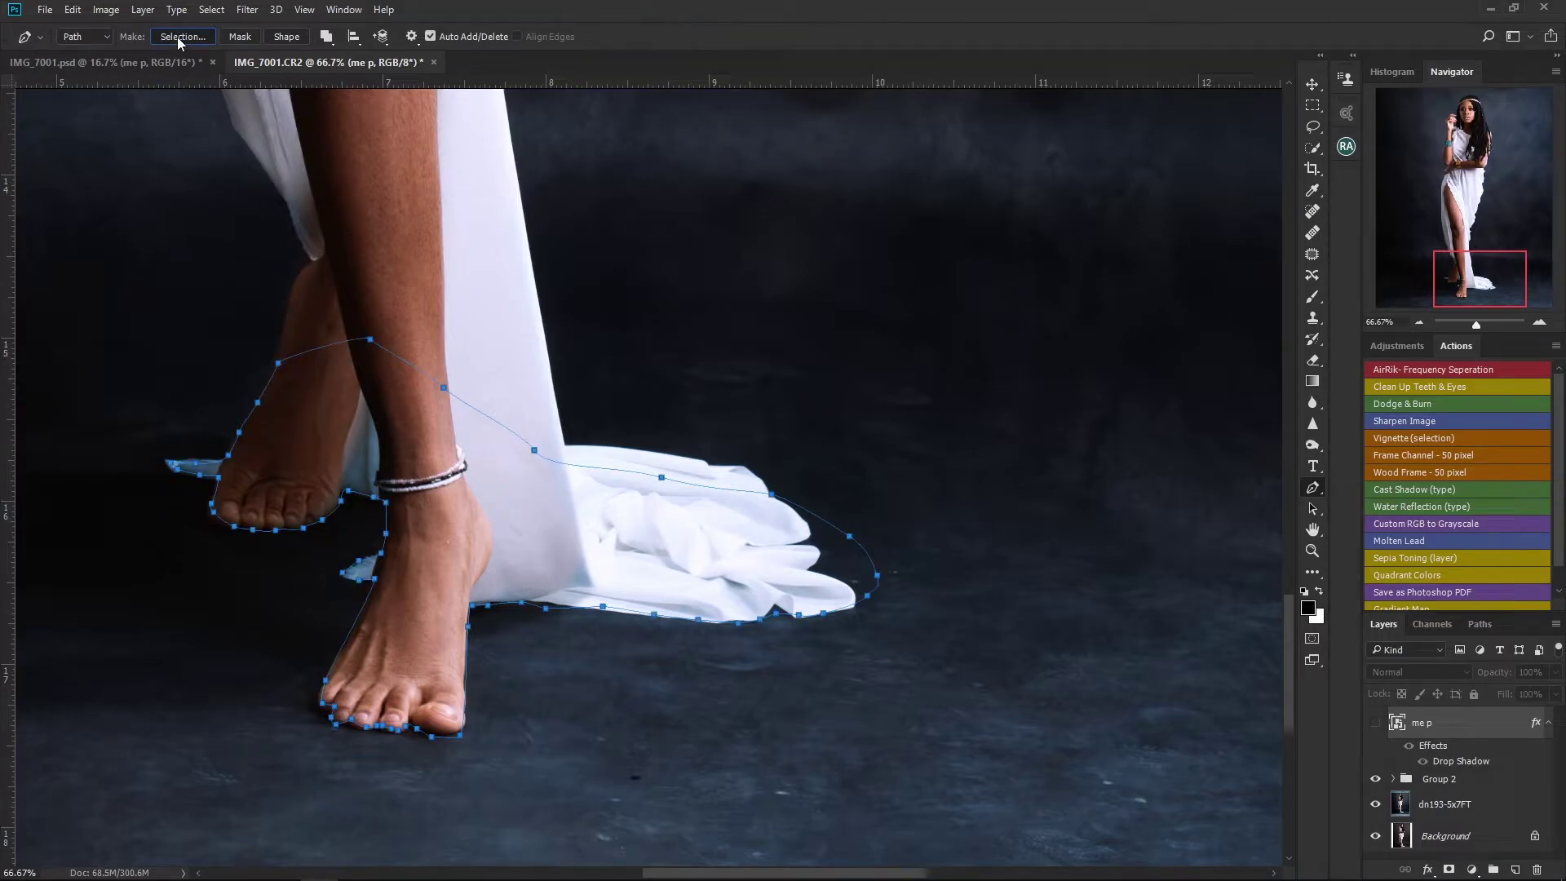
click(182, 37)
click(871, 254)
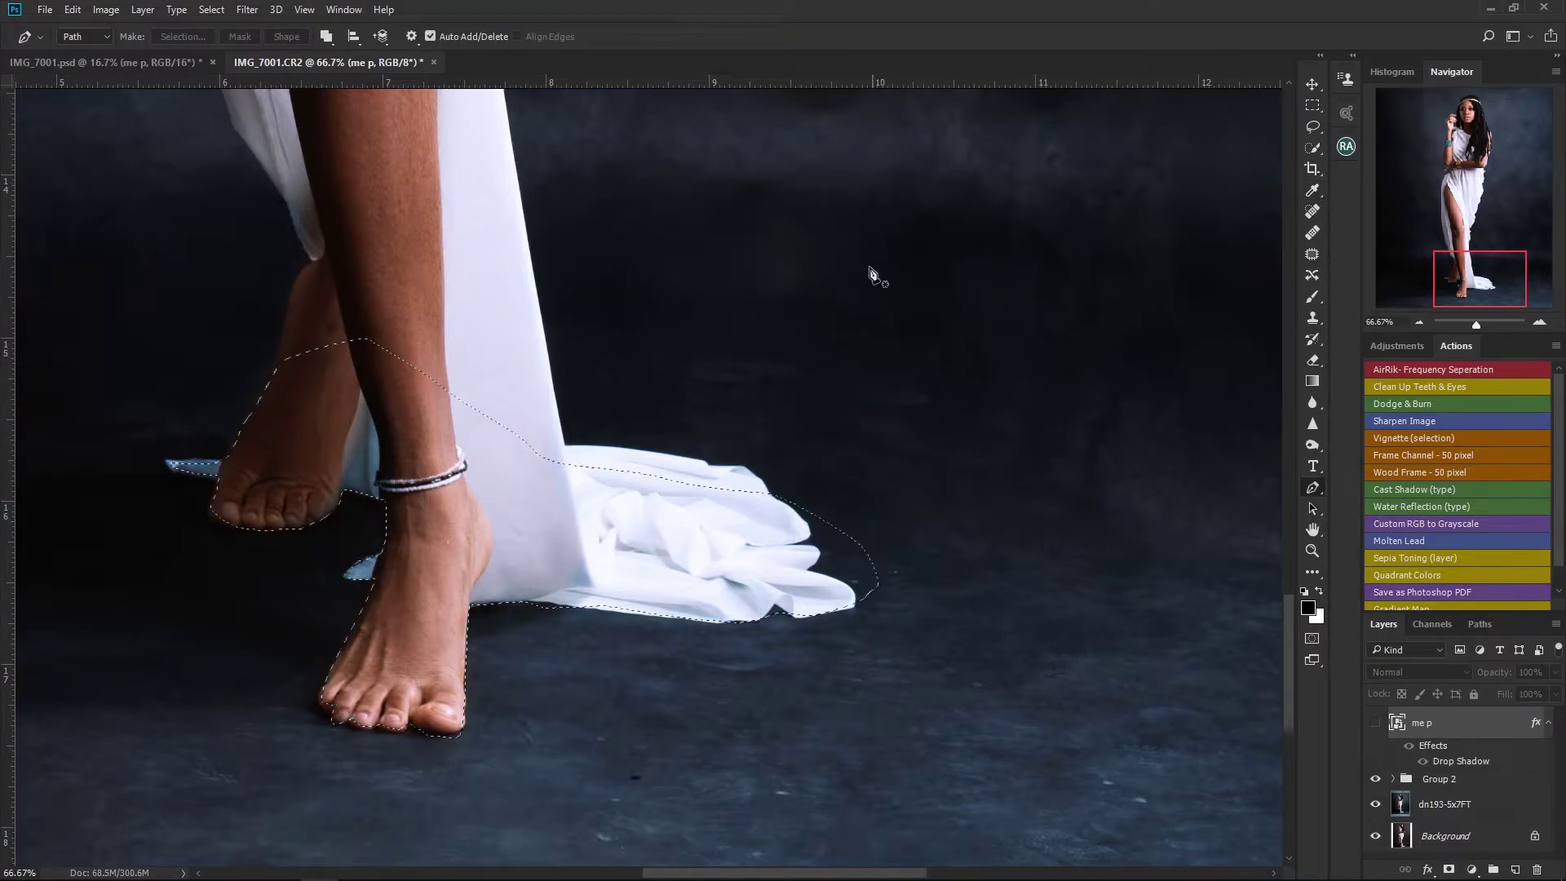
Step: Make the logo layer visible again over the selected feet and dress train
key(ctrl+0)
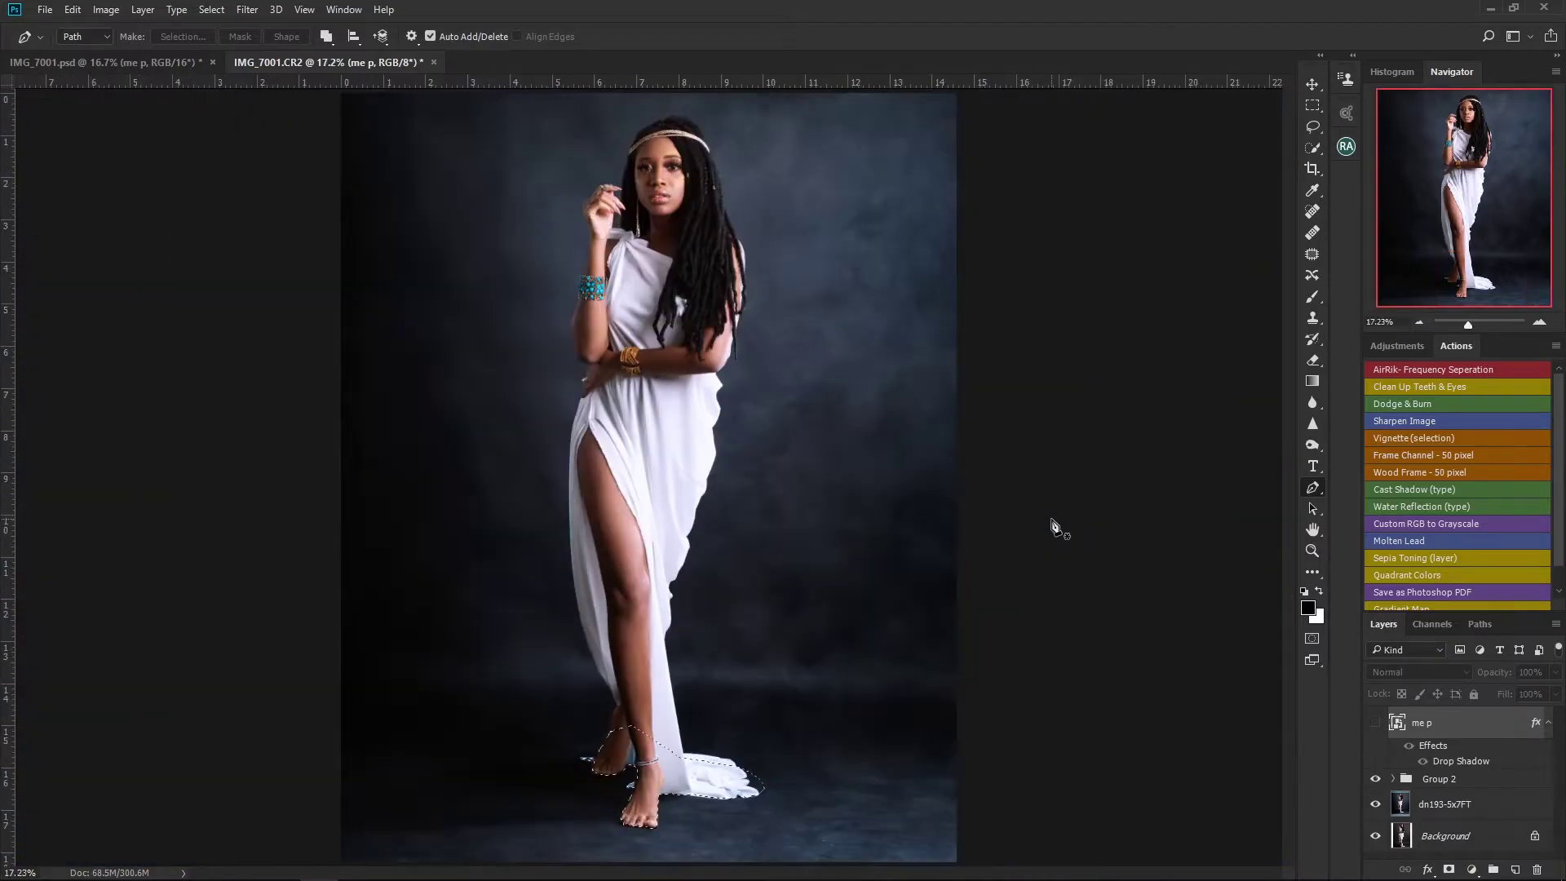
click(1377, 724)
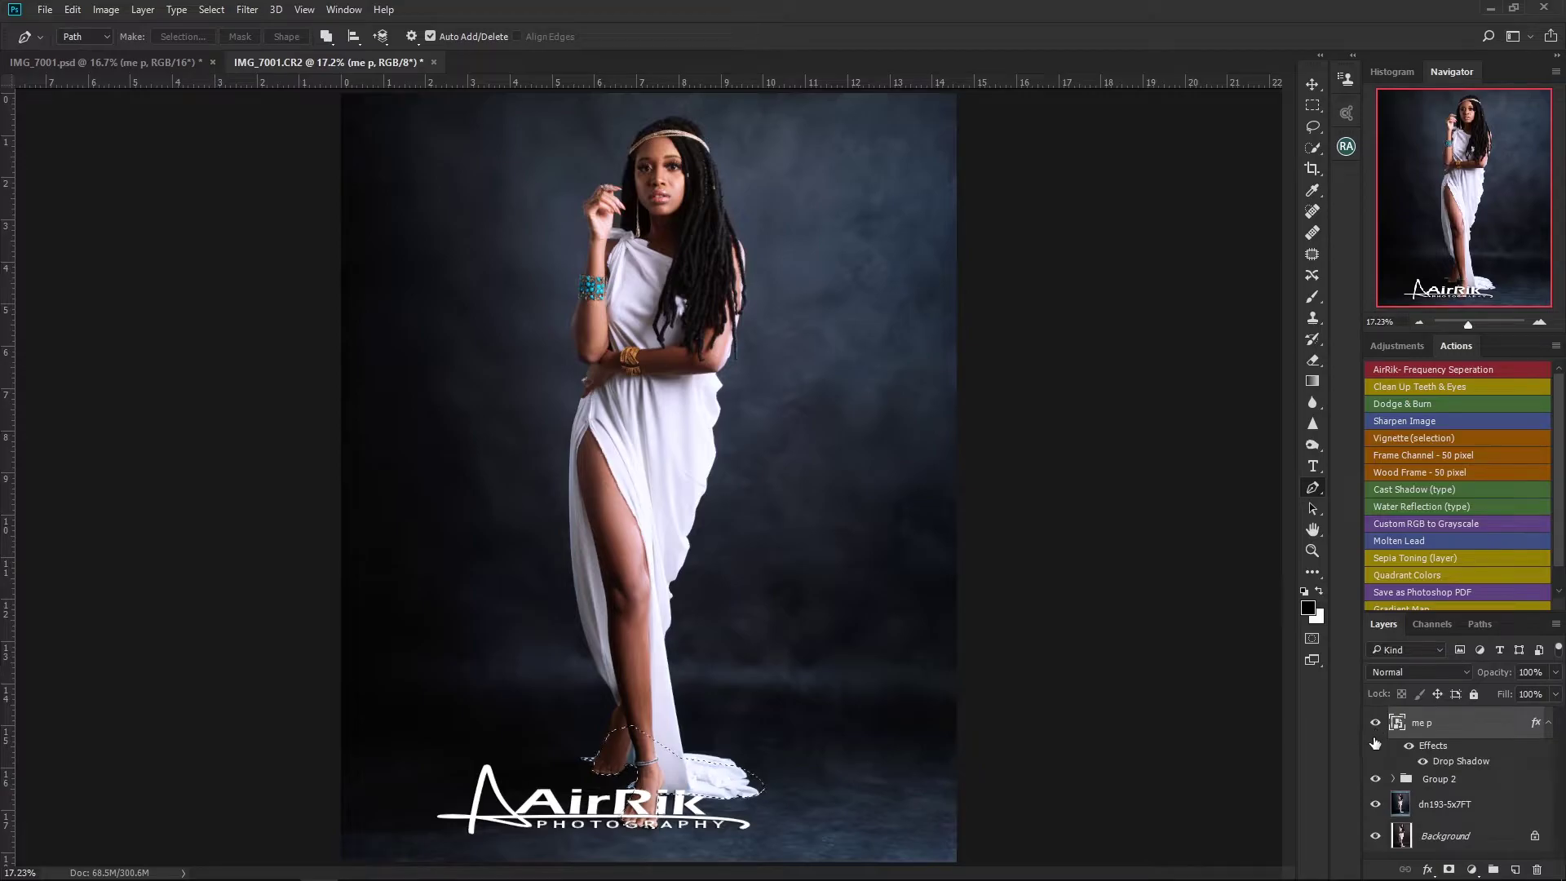
key(ctrl+plus)
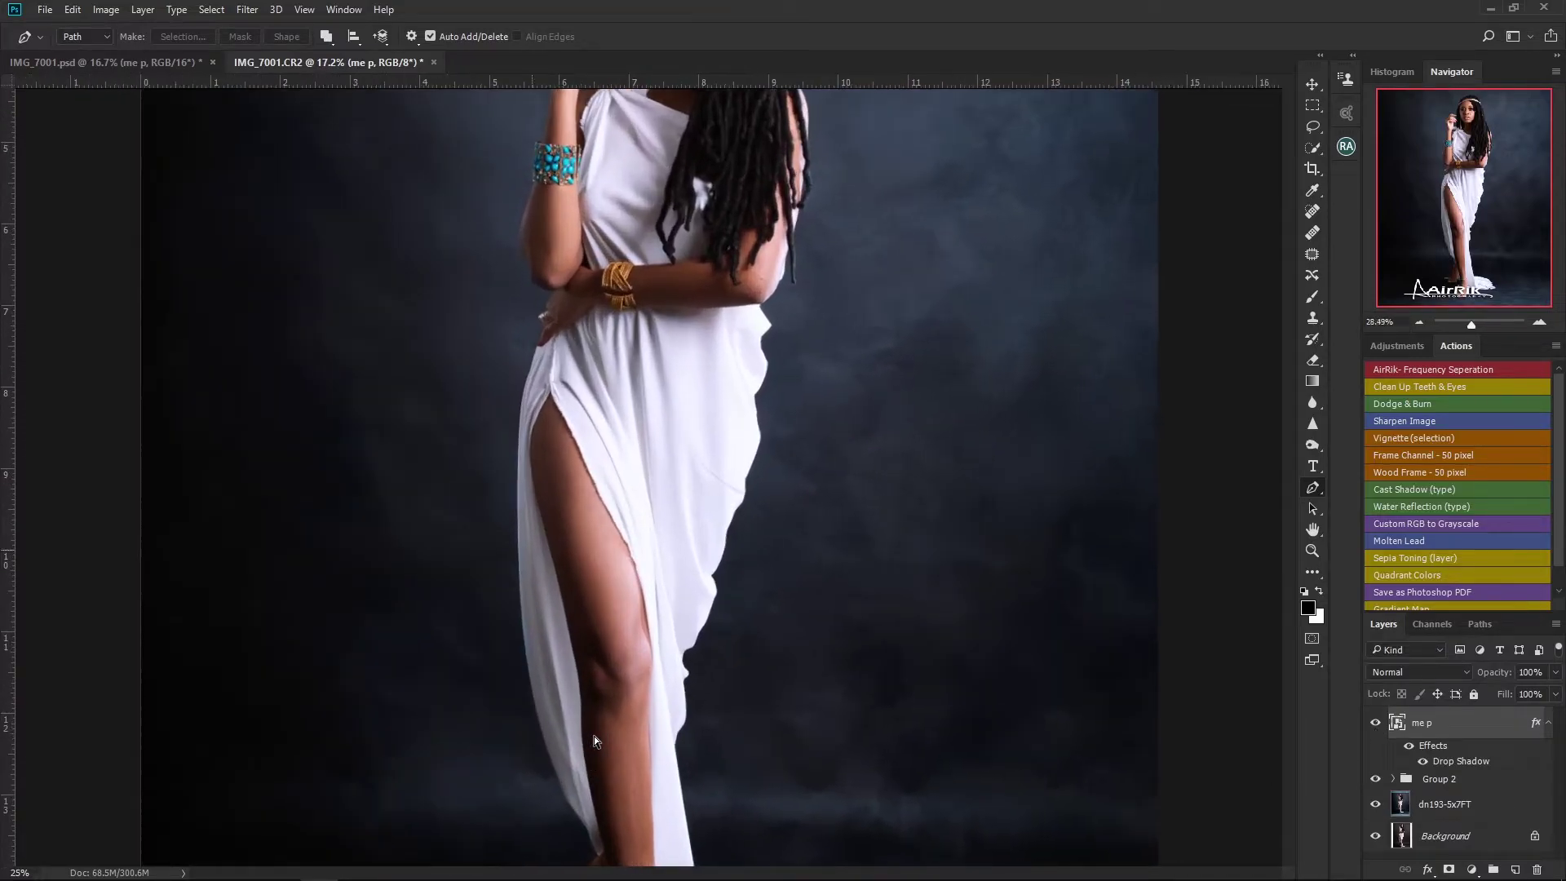
key(ctrl+plus)
key(ctrl+plus)
key(ctrl+plus)
drag(1418, 199, 1473, 322)
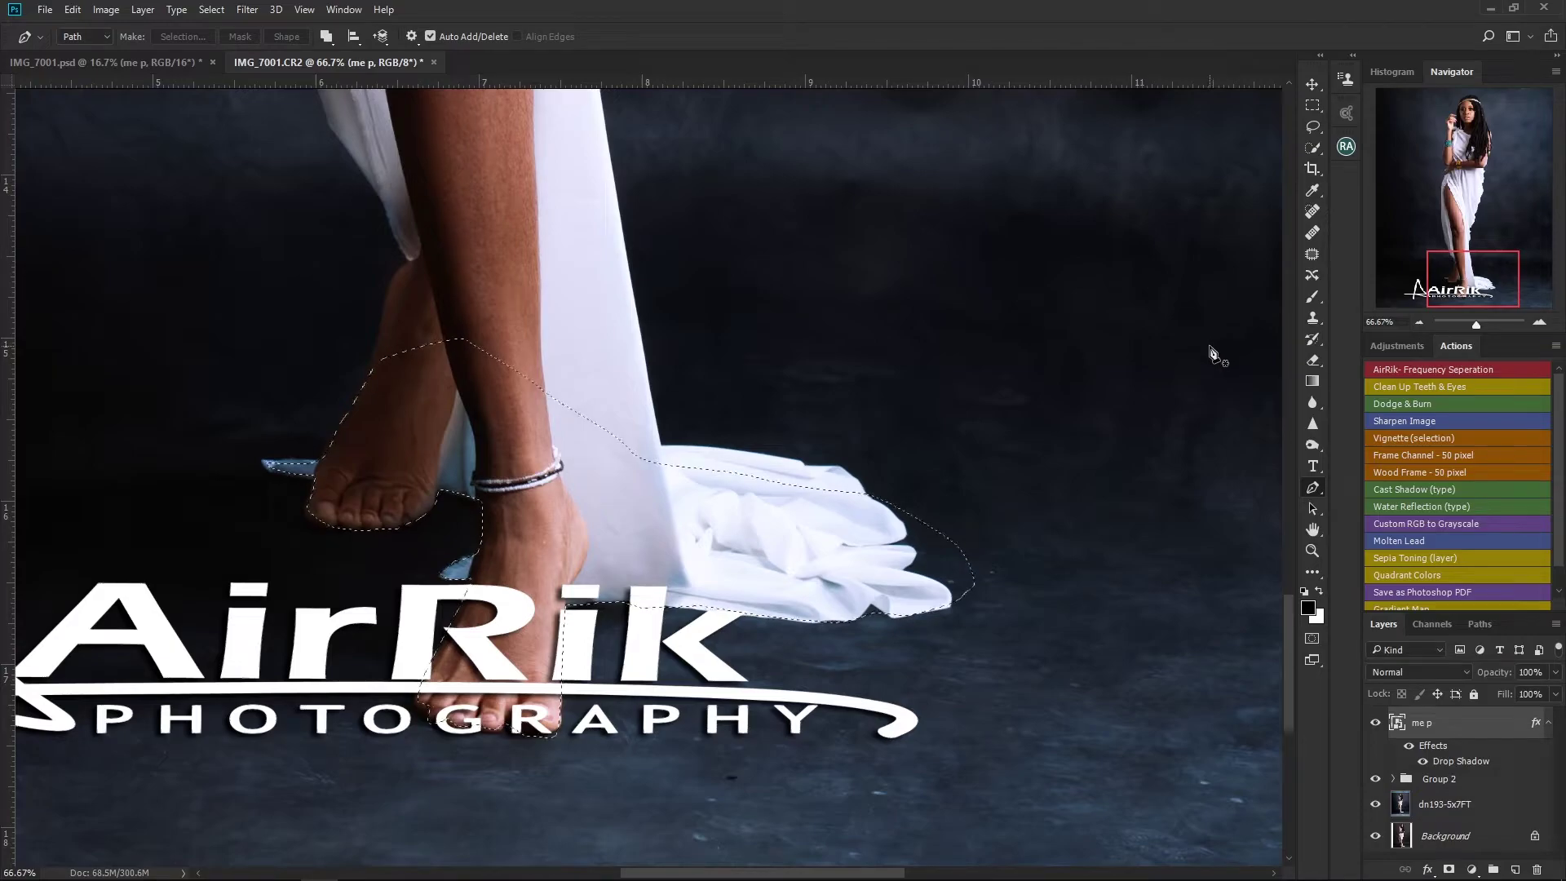
Step: Rasterize the logo layer so it can be edited with the Eraser
key(e)
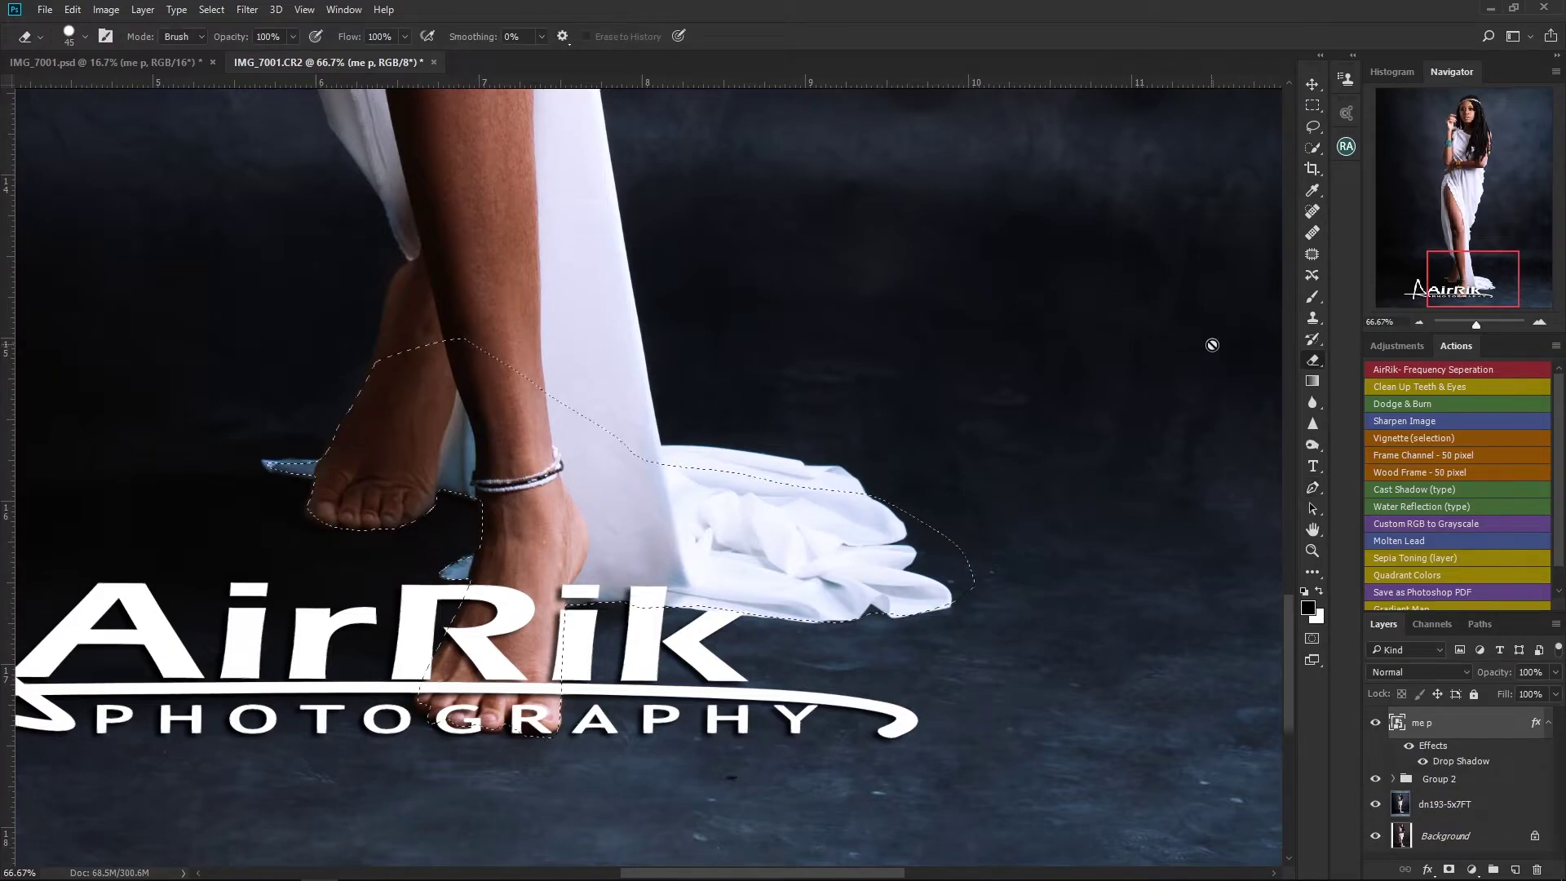
right_click(1495, 732)
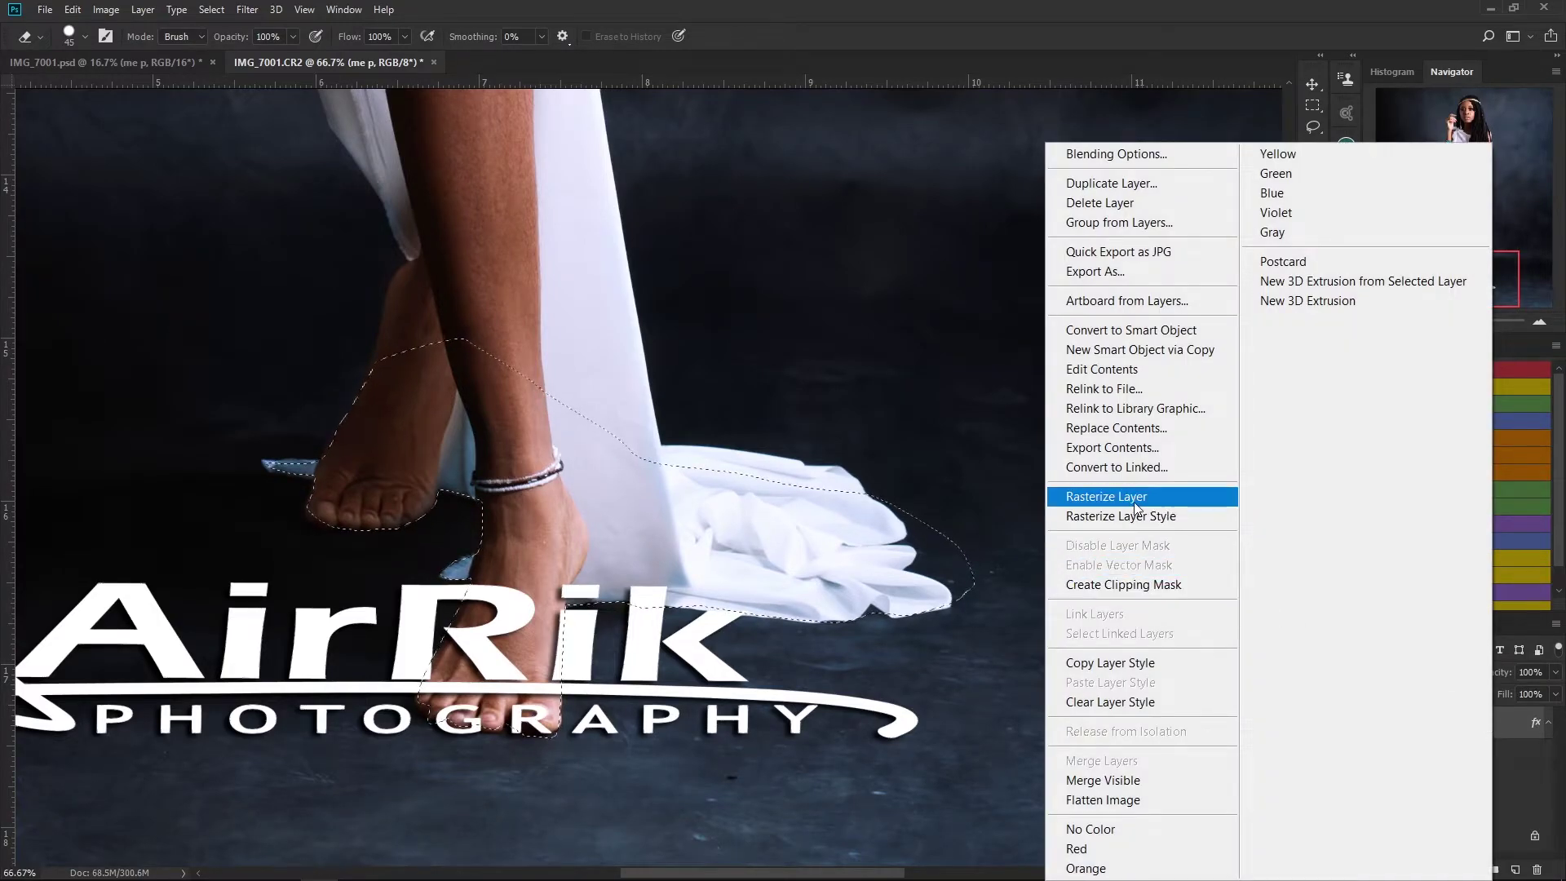
click(1138, 505)
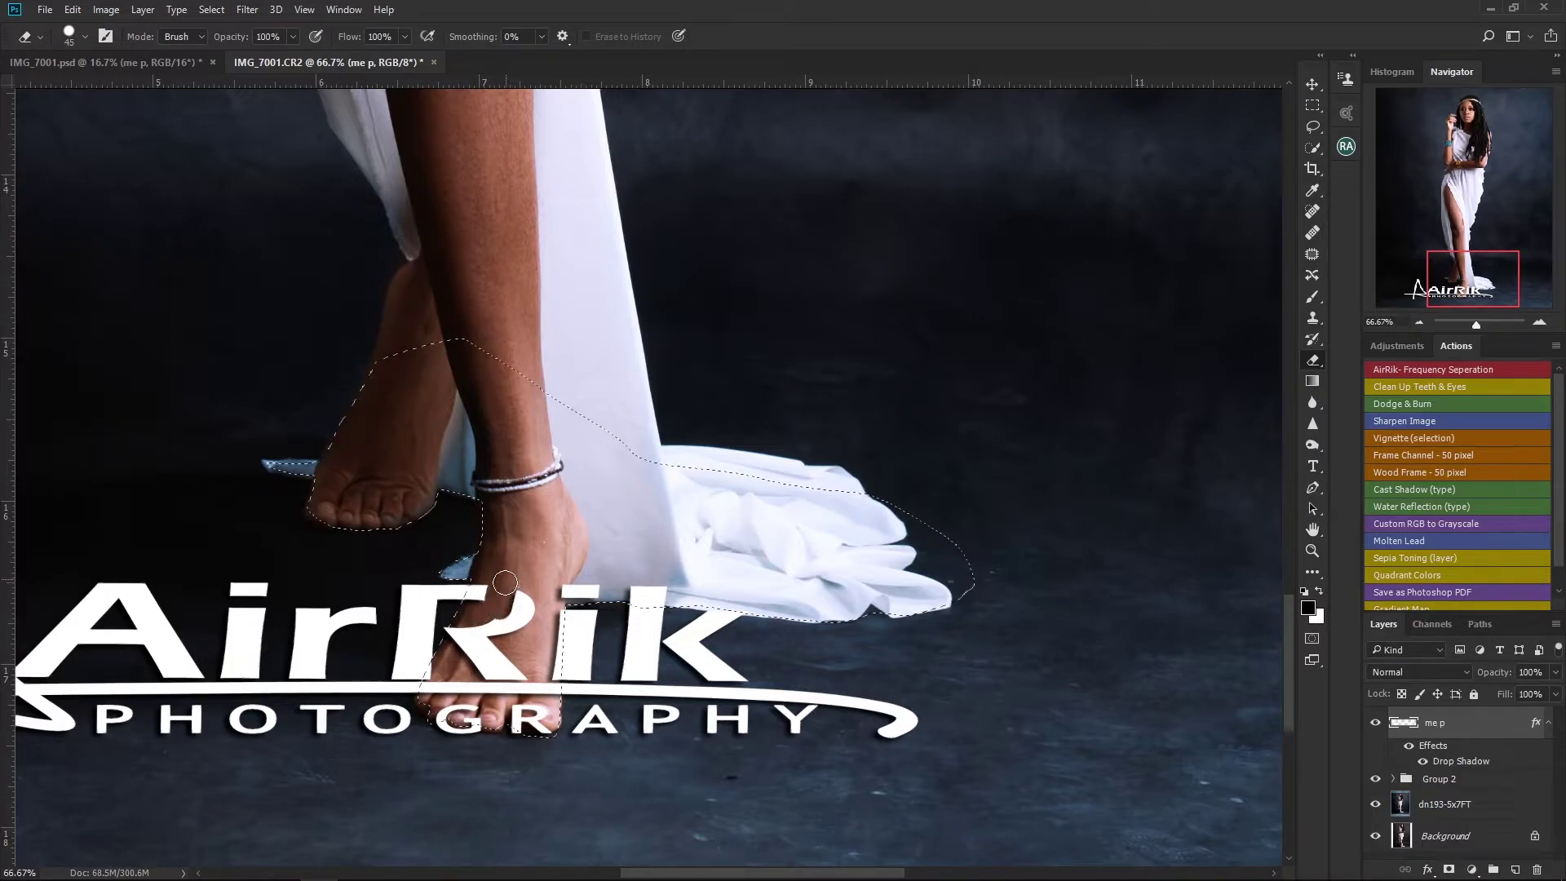
Step: Erase the logo inside the selection over the front foot and dress hem, and clear the selection
mouse_move(513, 624)
mouse_down()
mouse_move(485, 595)
mouse_move(462, 641)
mouse_move(488, 586)
mouse_move(466, 663)
mouse_move(507, 618)
mouse_move(499, 685)
mouse_move(535, 654)
mouse_move(515, 693)
mouse_move(542, 656)
mouse_move(514, 721)
mouse_move(548, 714)
mouse_move(476, 721)
mouse_move(435, 677)
mouse_up()
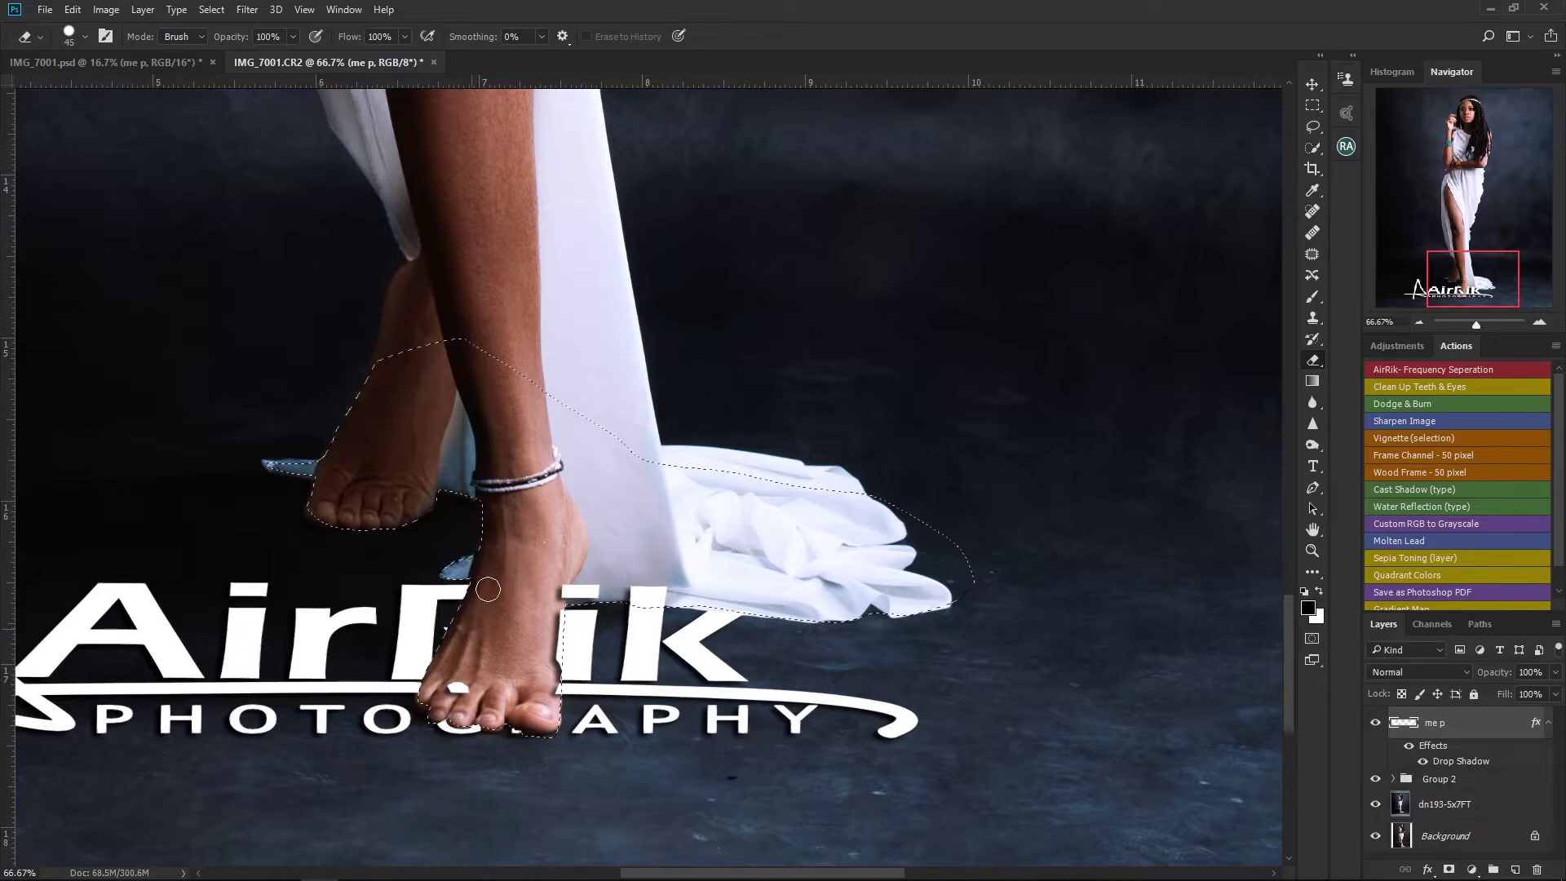
drag(549, 628, 547, 681)
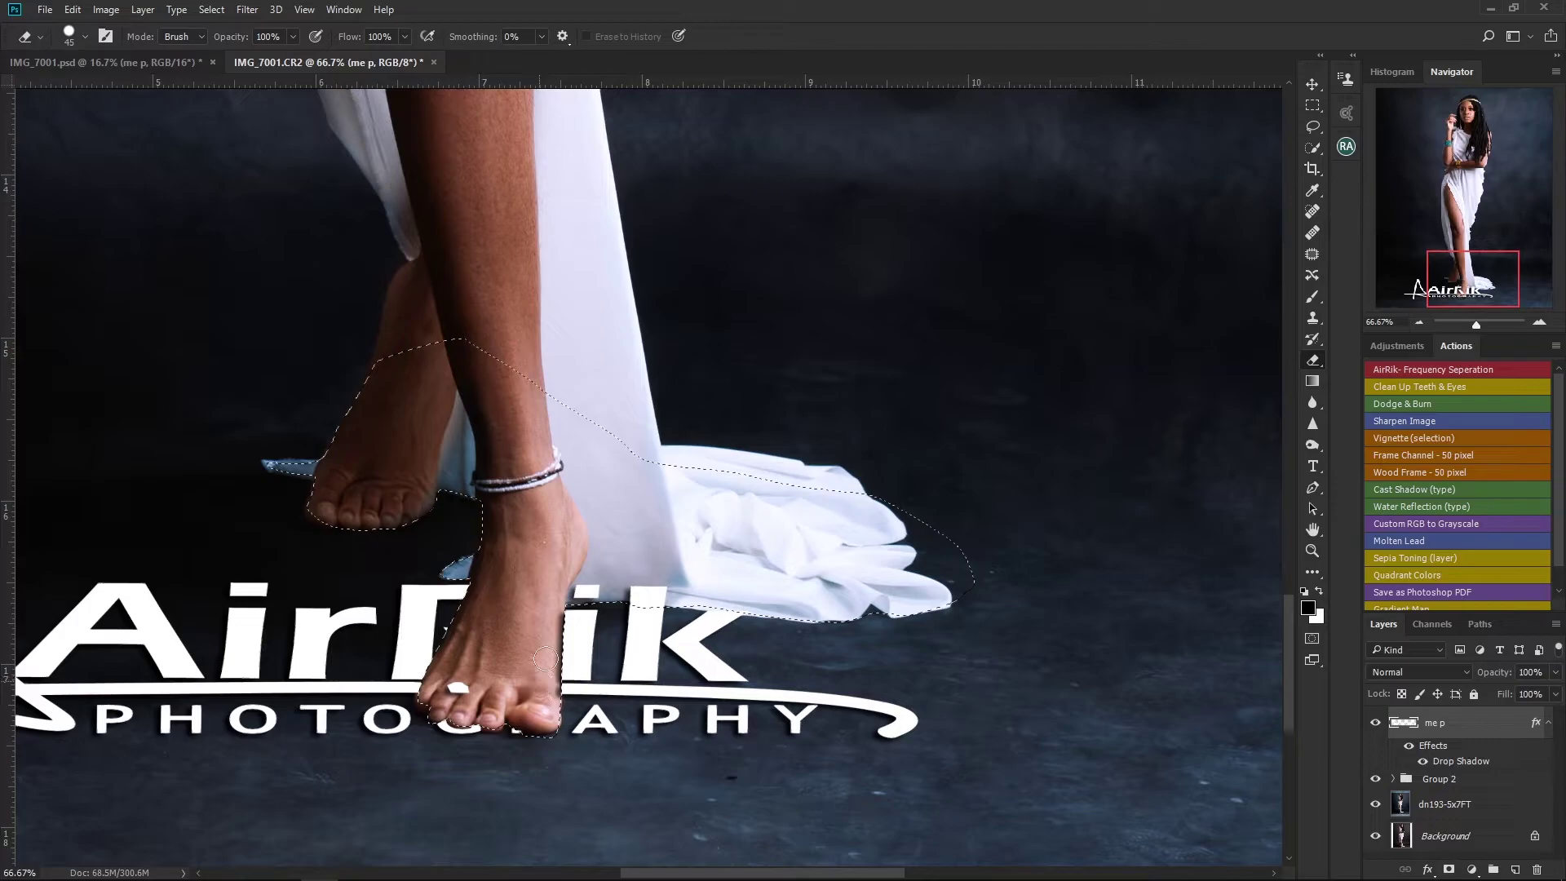
mouse_move(568, 578)
mouse_down()
mouse_move(700, 590)
mouse_move(665, 579)
mouse_move(737, 596)
mouse_up()
mouse_move(528, 703)
mouse_down()
mouse_move(451, 708)
mouse_move(474, 665)
mouse_move(445, 693)
mouse_move(455, 623)
mouse_move(448, 671)
mouse_move(465, 614)
mouse_move(483, 637)
mouse_move(468, 678)
mouse_move(497, 622)
mouse_move(510, 663)
mouse_move(408, 671)
mouse_up()
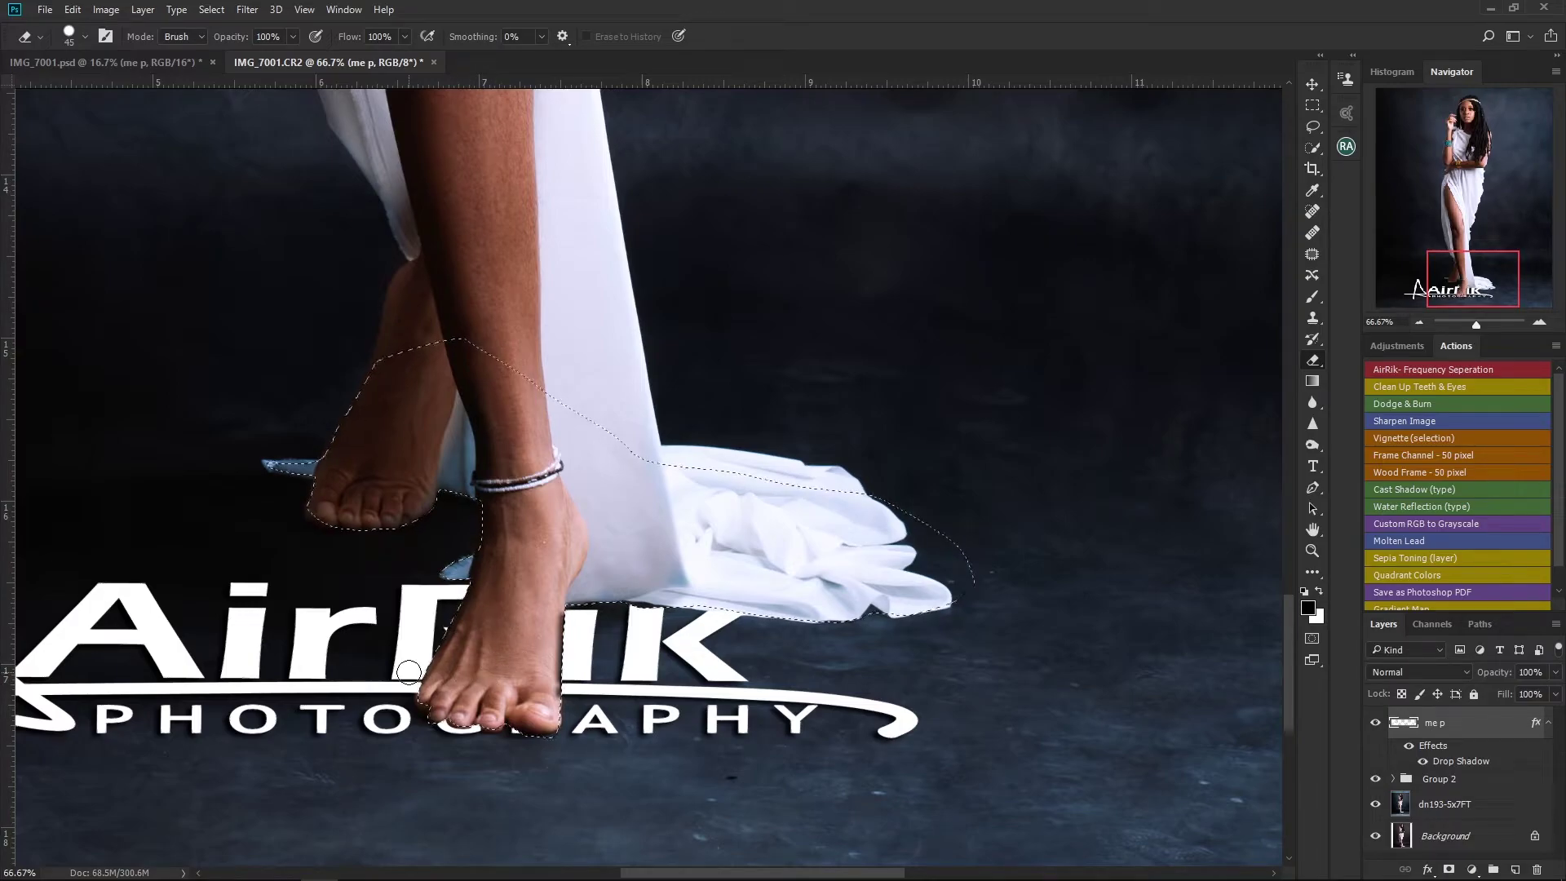
key(ctrl+d)
Step: Erase the leftover logo shadow along the big-toe side of the front foot with a 15 px eraser
drag(1469, 284, 1455, 283)
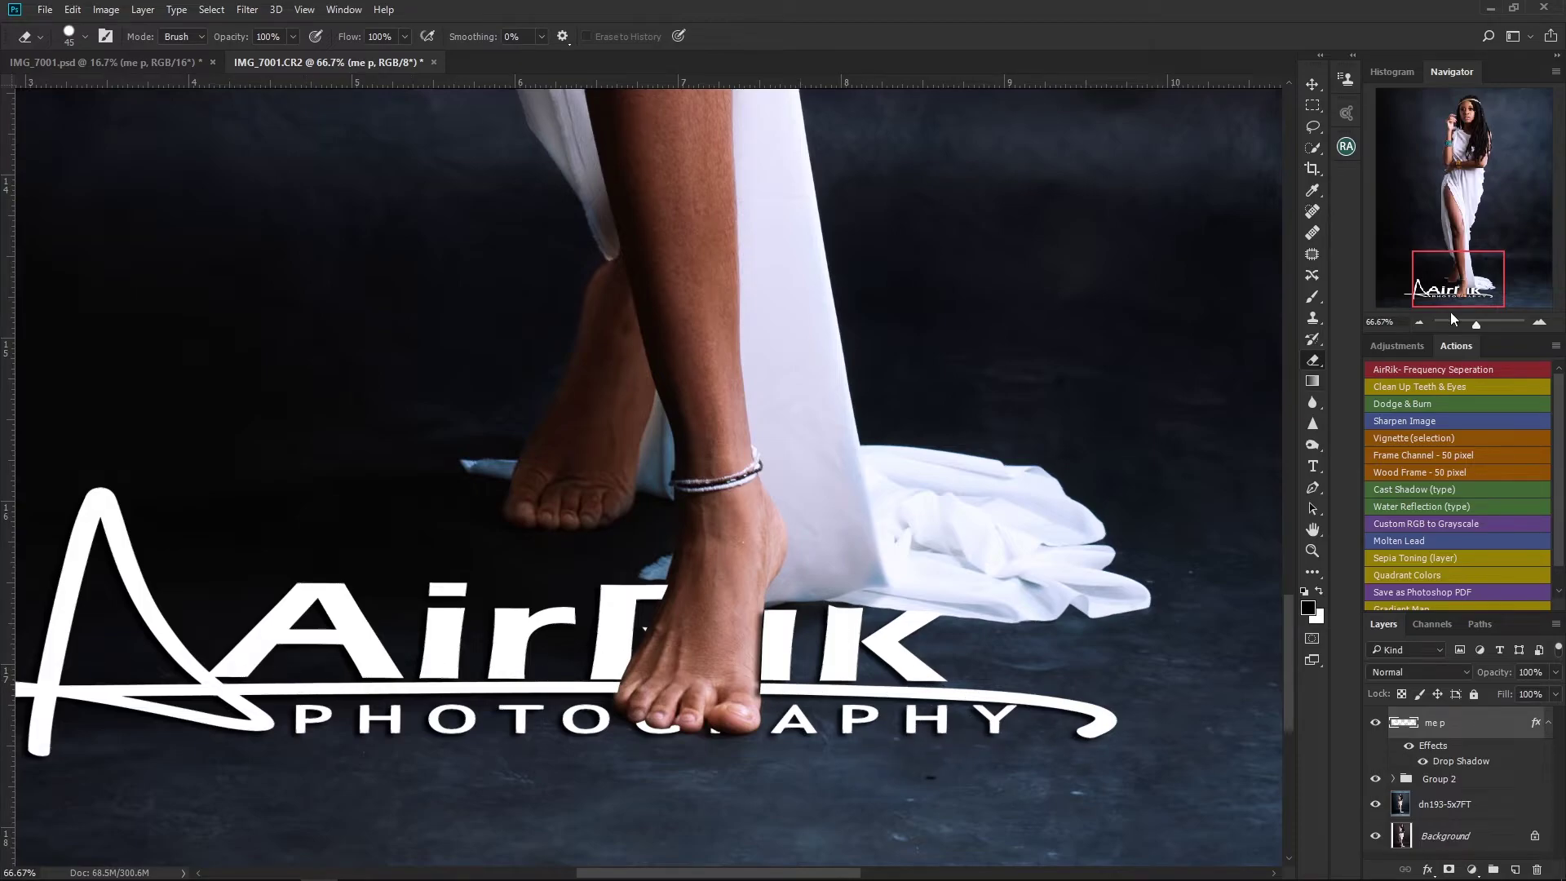
key(ctrl+minus)
key(ctrl+minus)
key(ctrl+minus)
key(ctrl+minus)
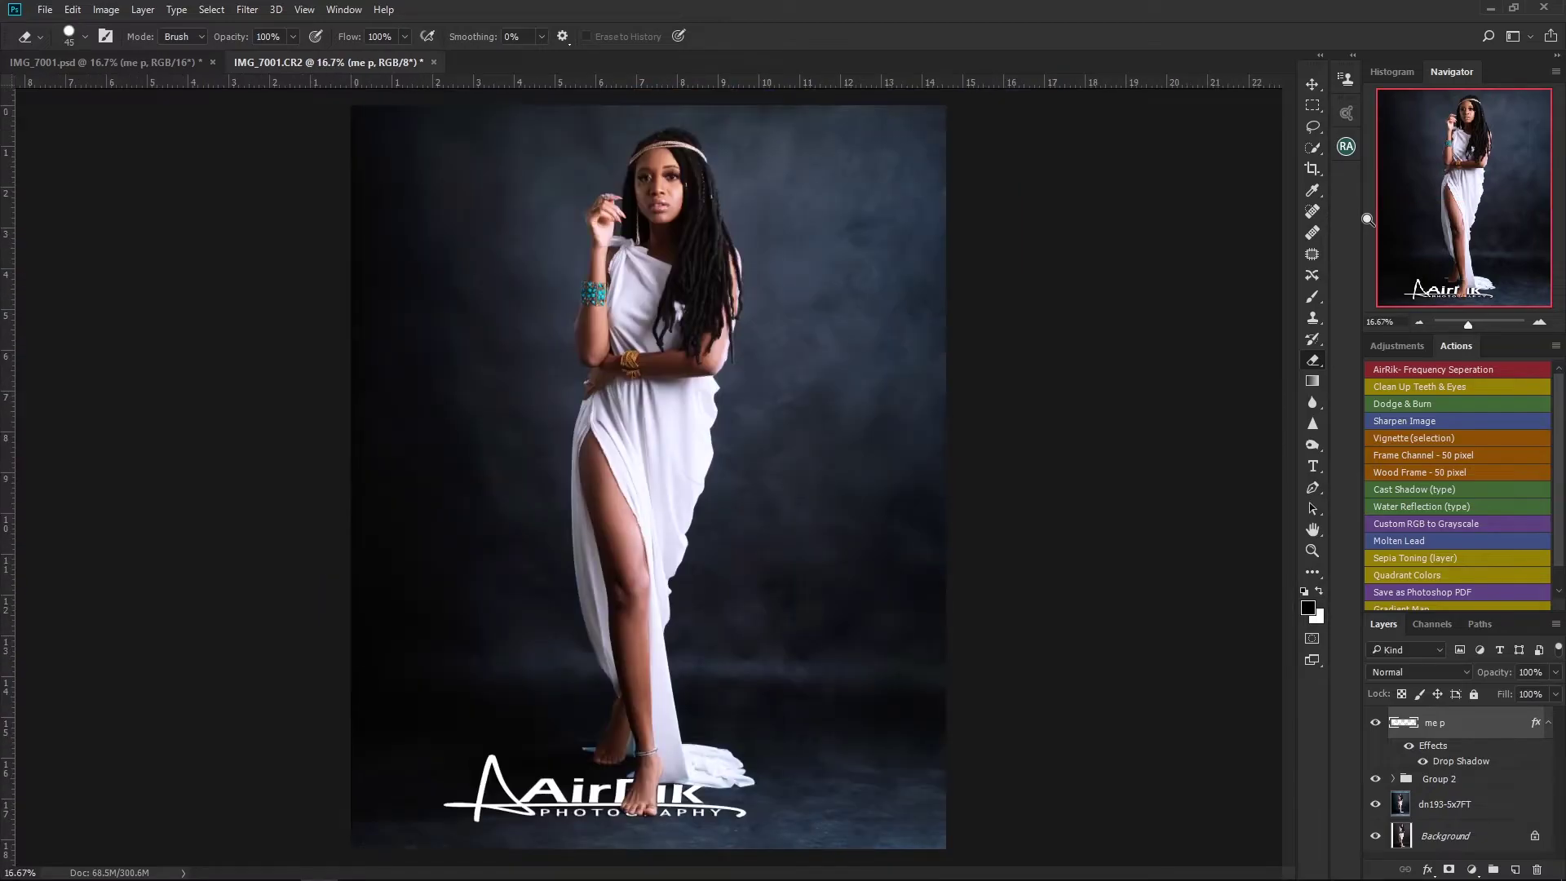
key(ctrl+0)
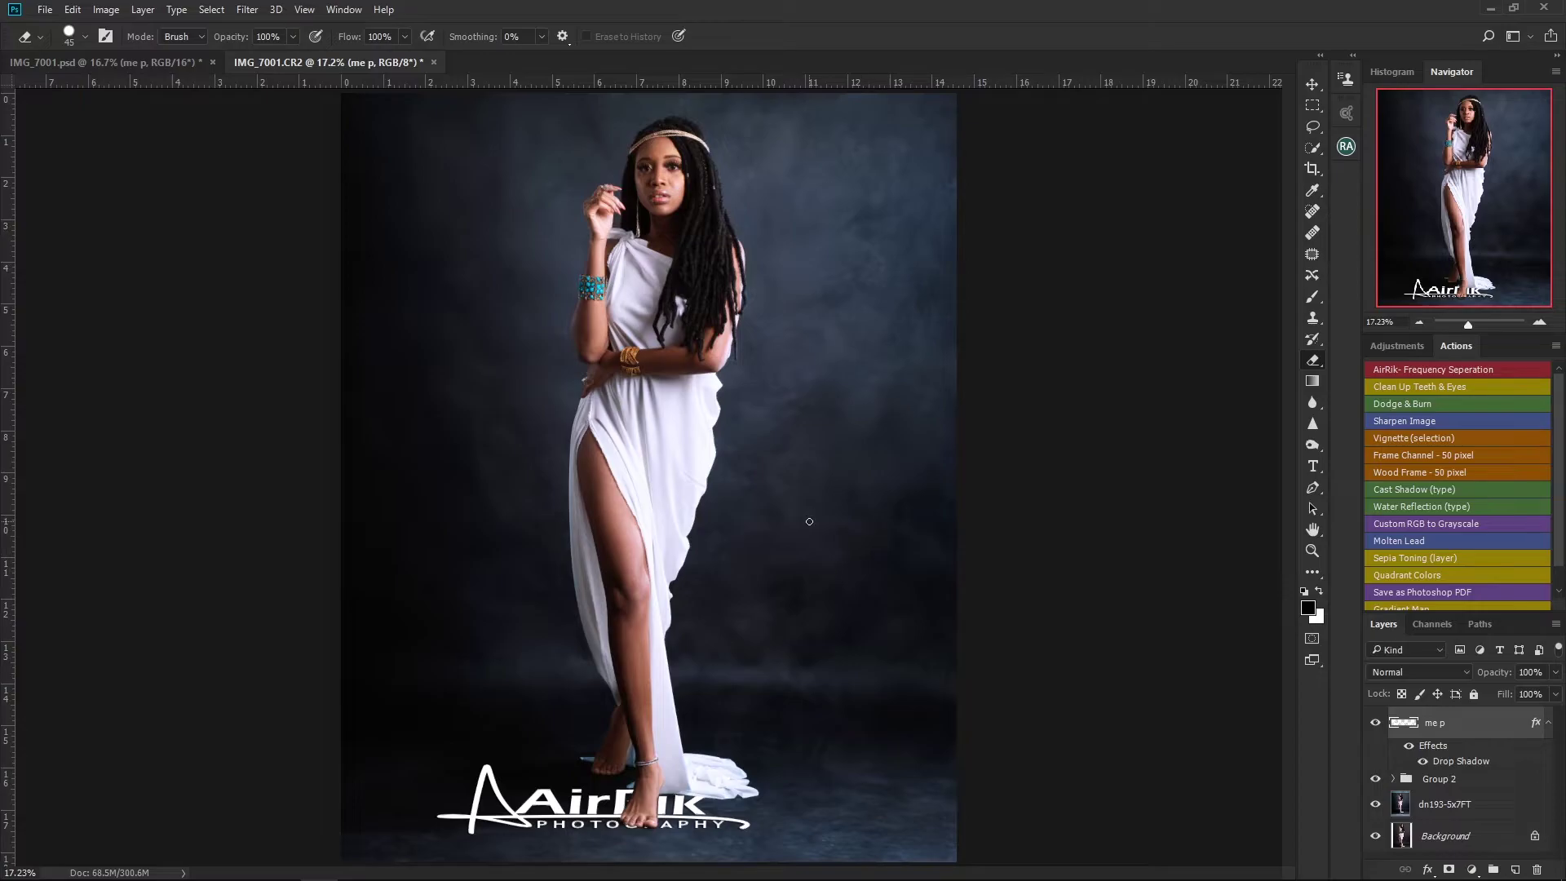
key(ctrl+plus)
key(ctrl+plus)
key(ctrl+plus)
key(ctrl+plus)
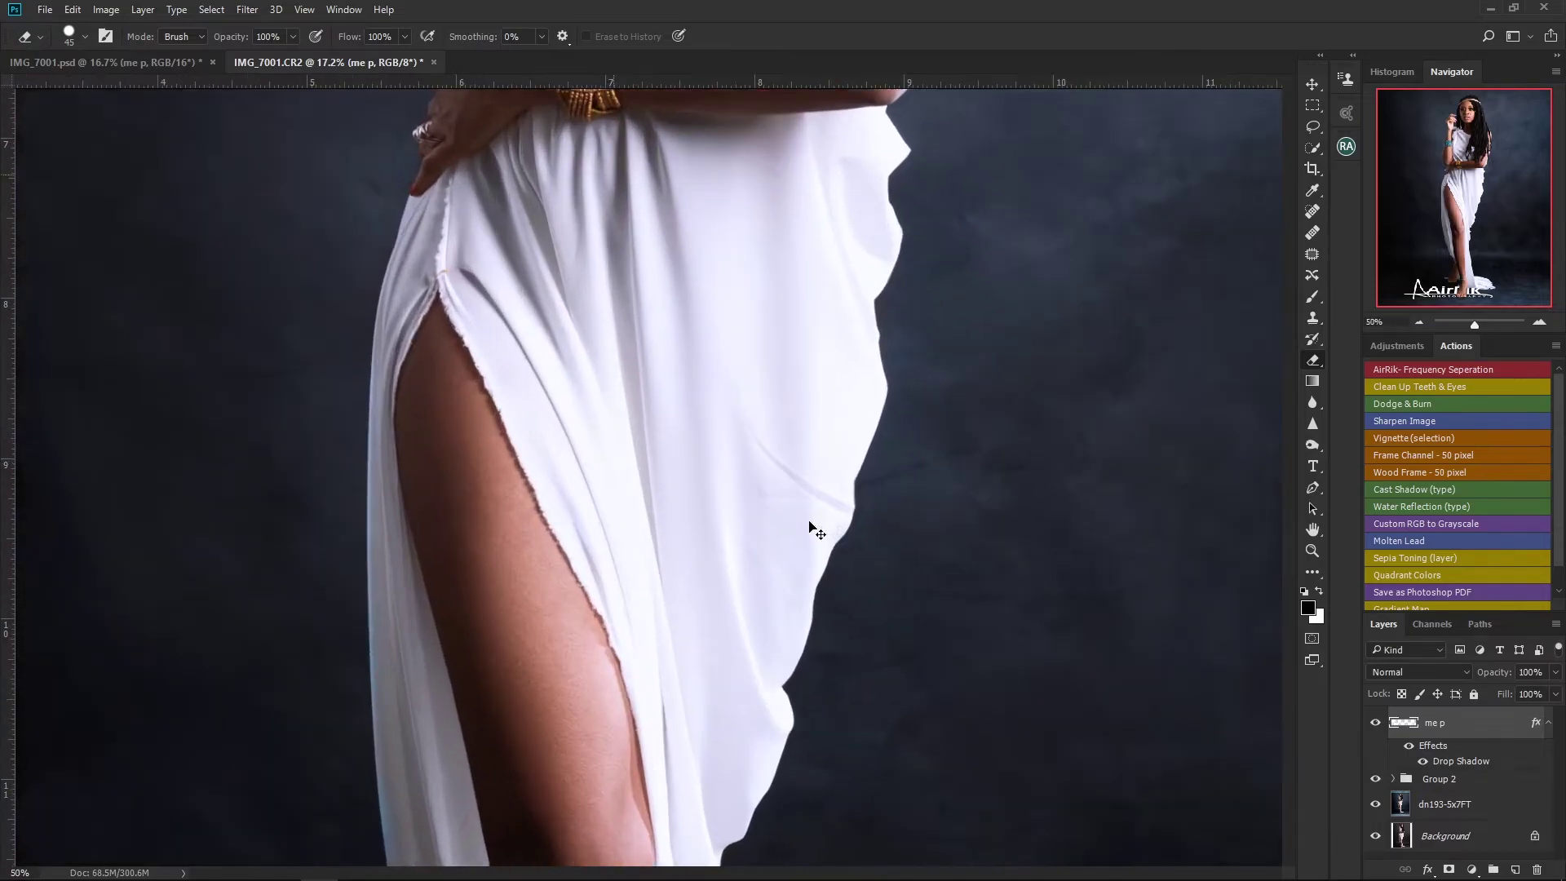
drag(1461, 196, 1474, 290)
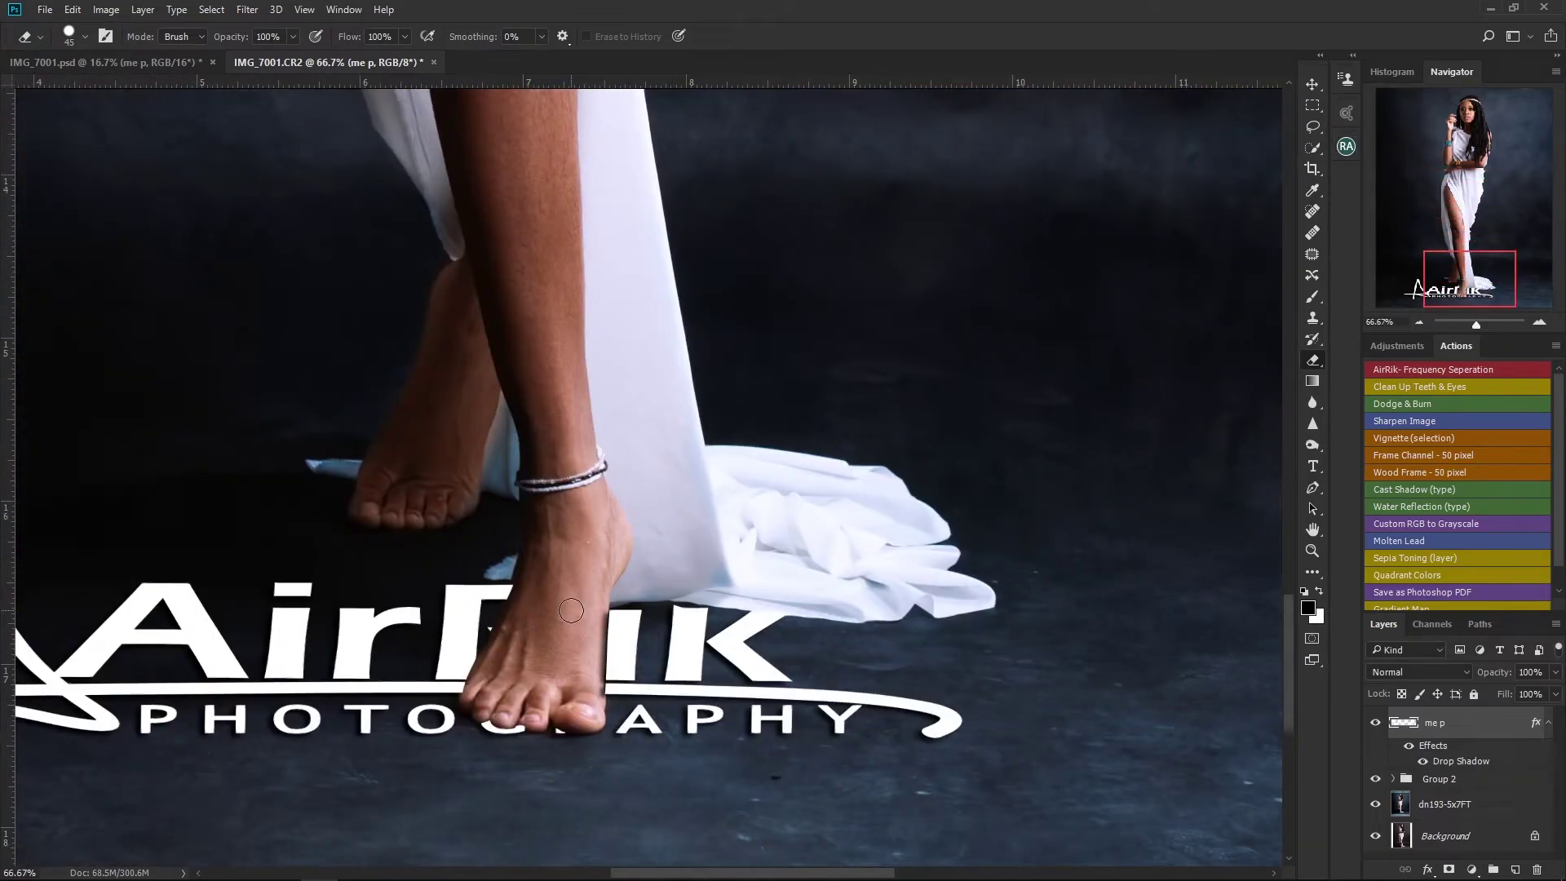
scroll(571, 620, up, 1)
key(ctrl+plus)
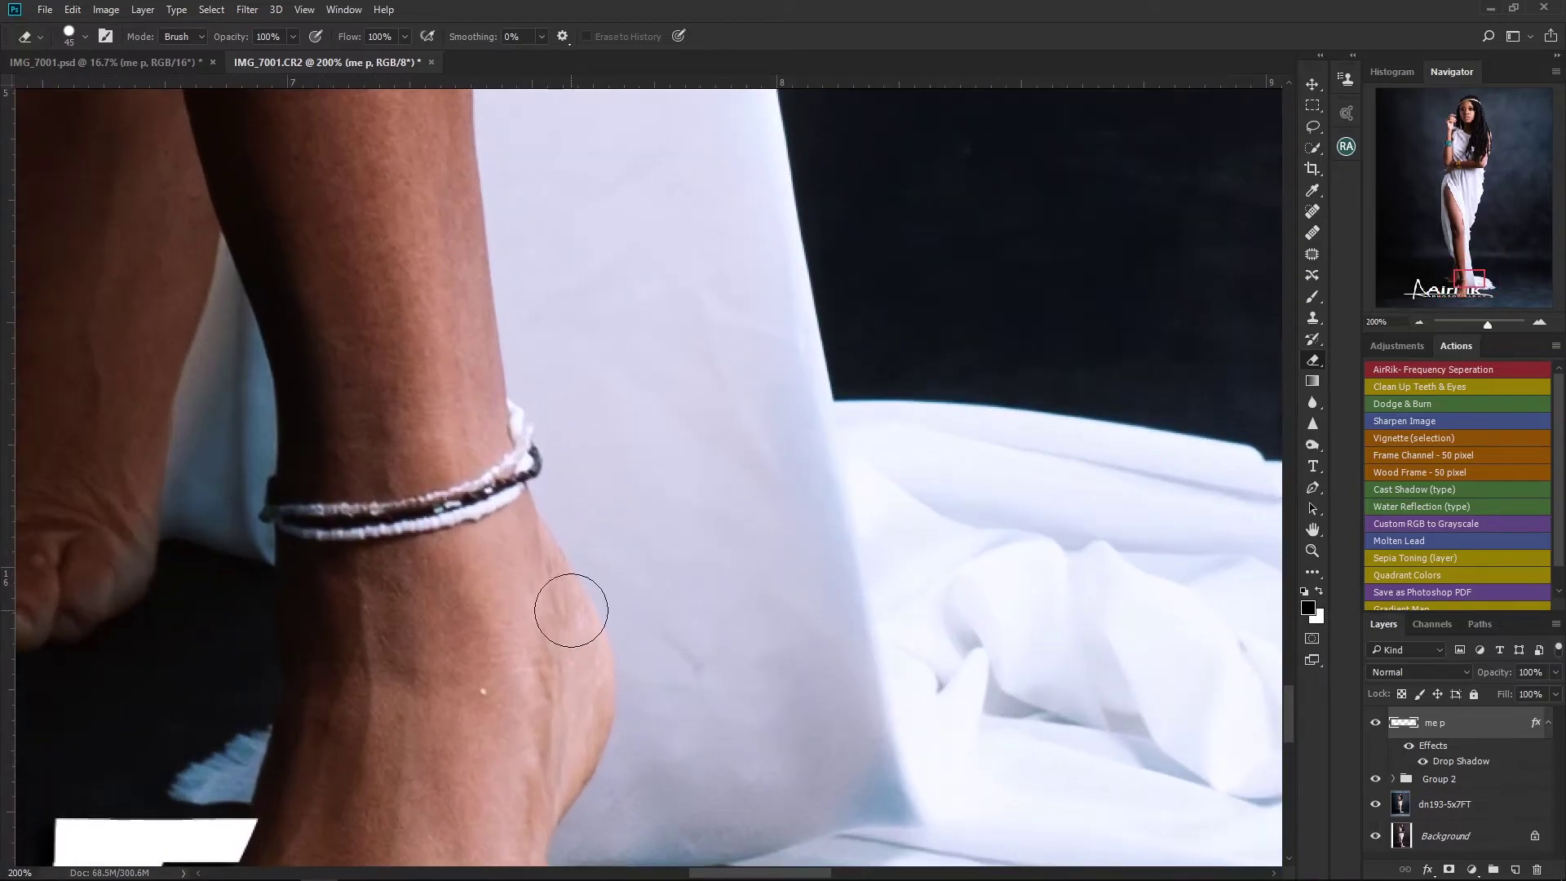
drag(1475, 283, 1474, 295)
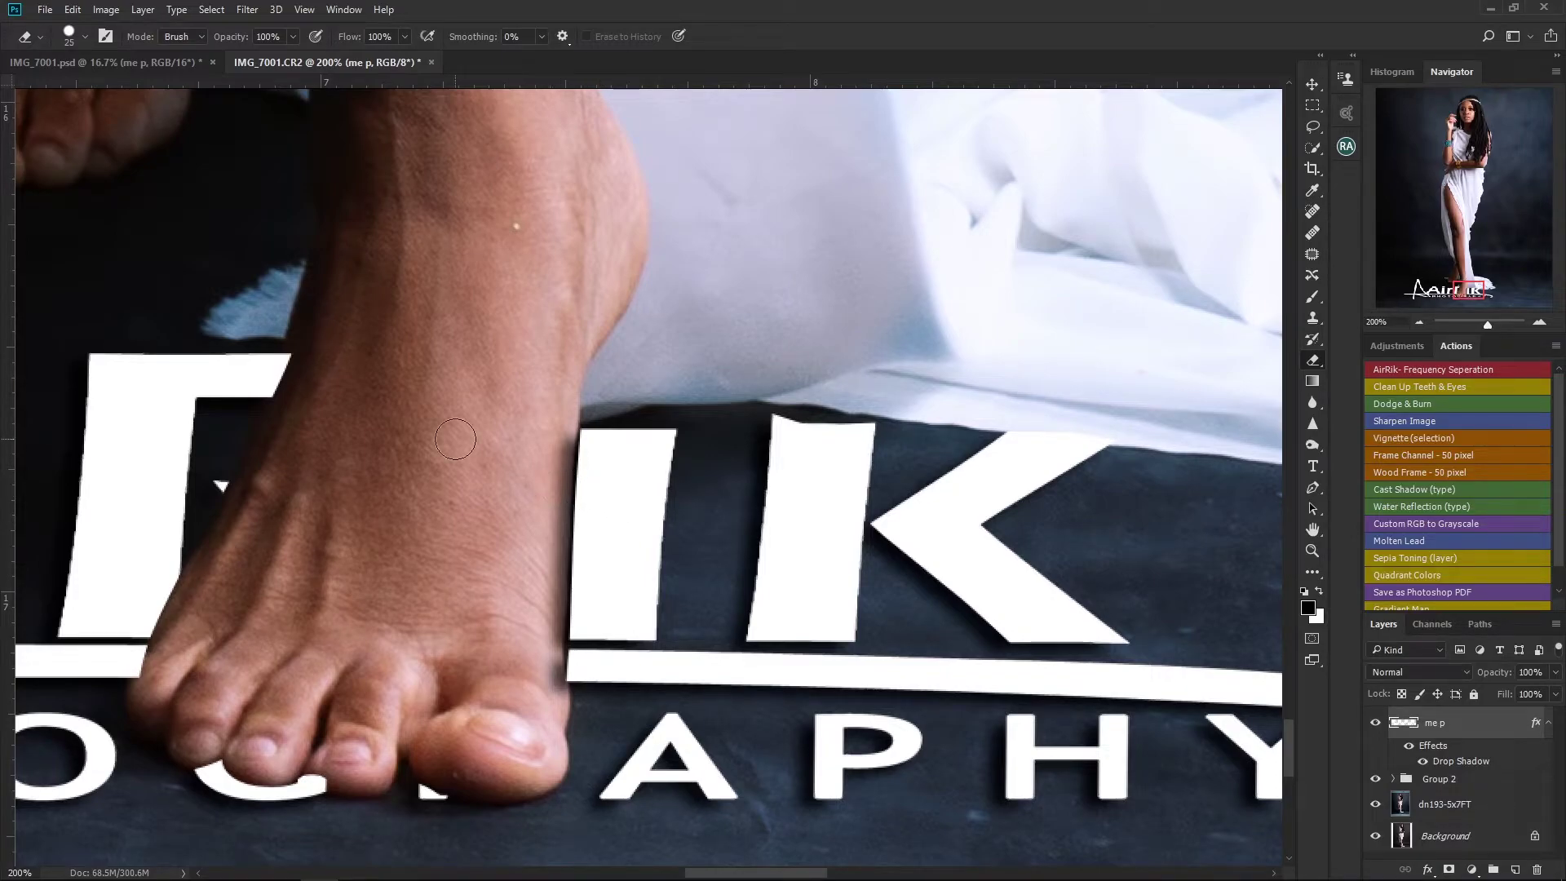
key(bracketleft)
drag(557, 439, 554, 481)
Step: Lower the logo layer's opacity to 55% with the whole portrait in view
key(ctrl+minus)
key(ctrl+minus)
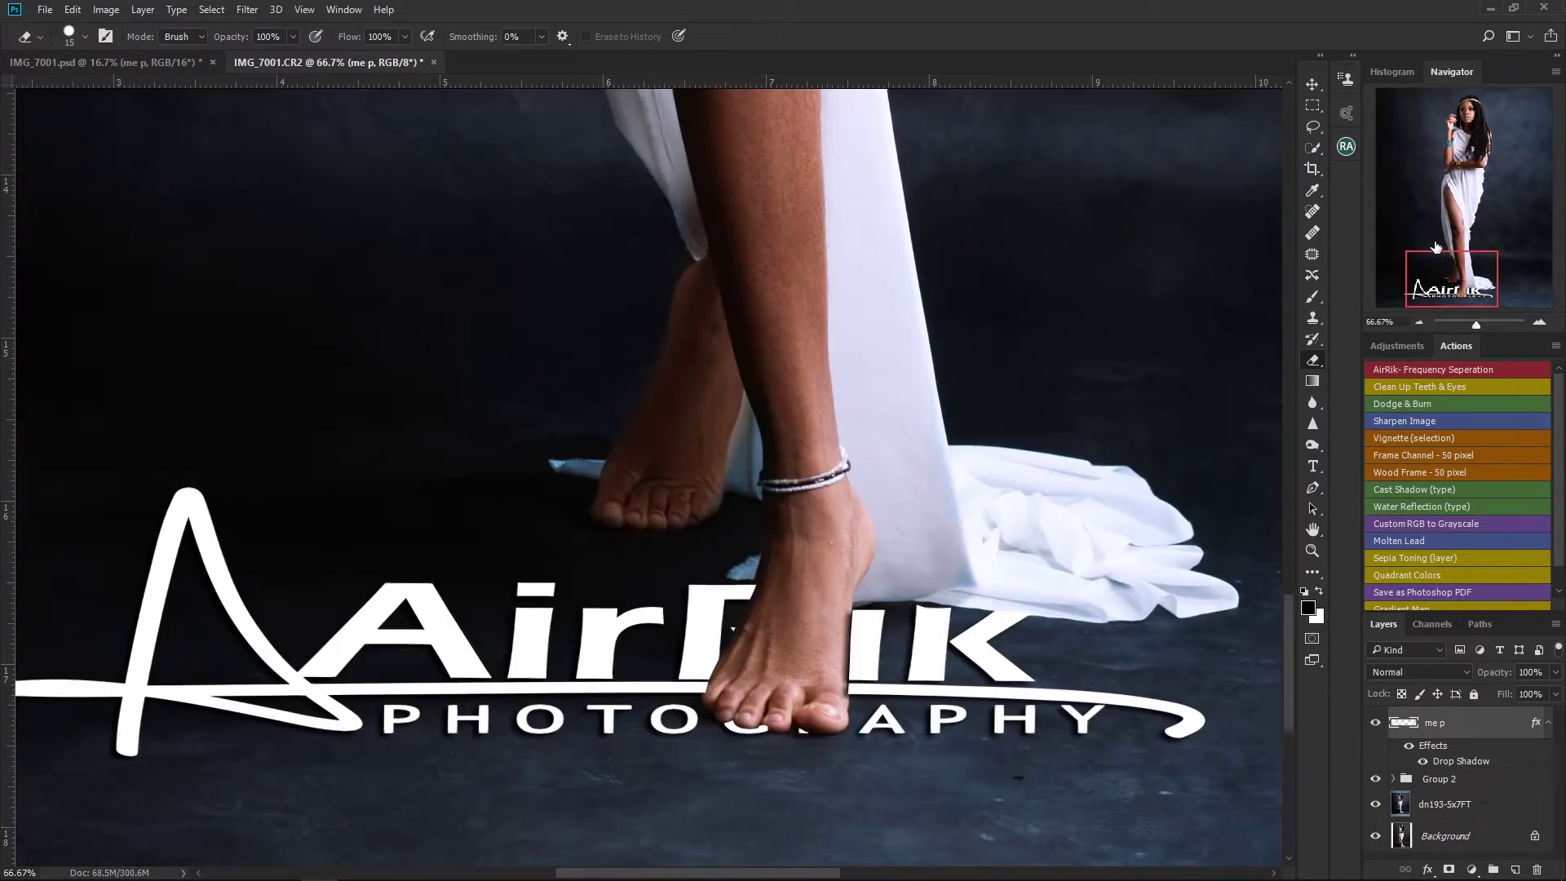
key(ctrl+0)
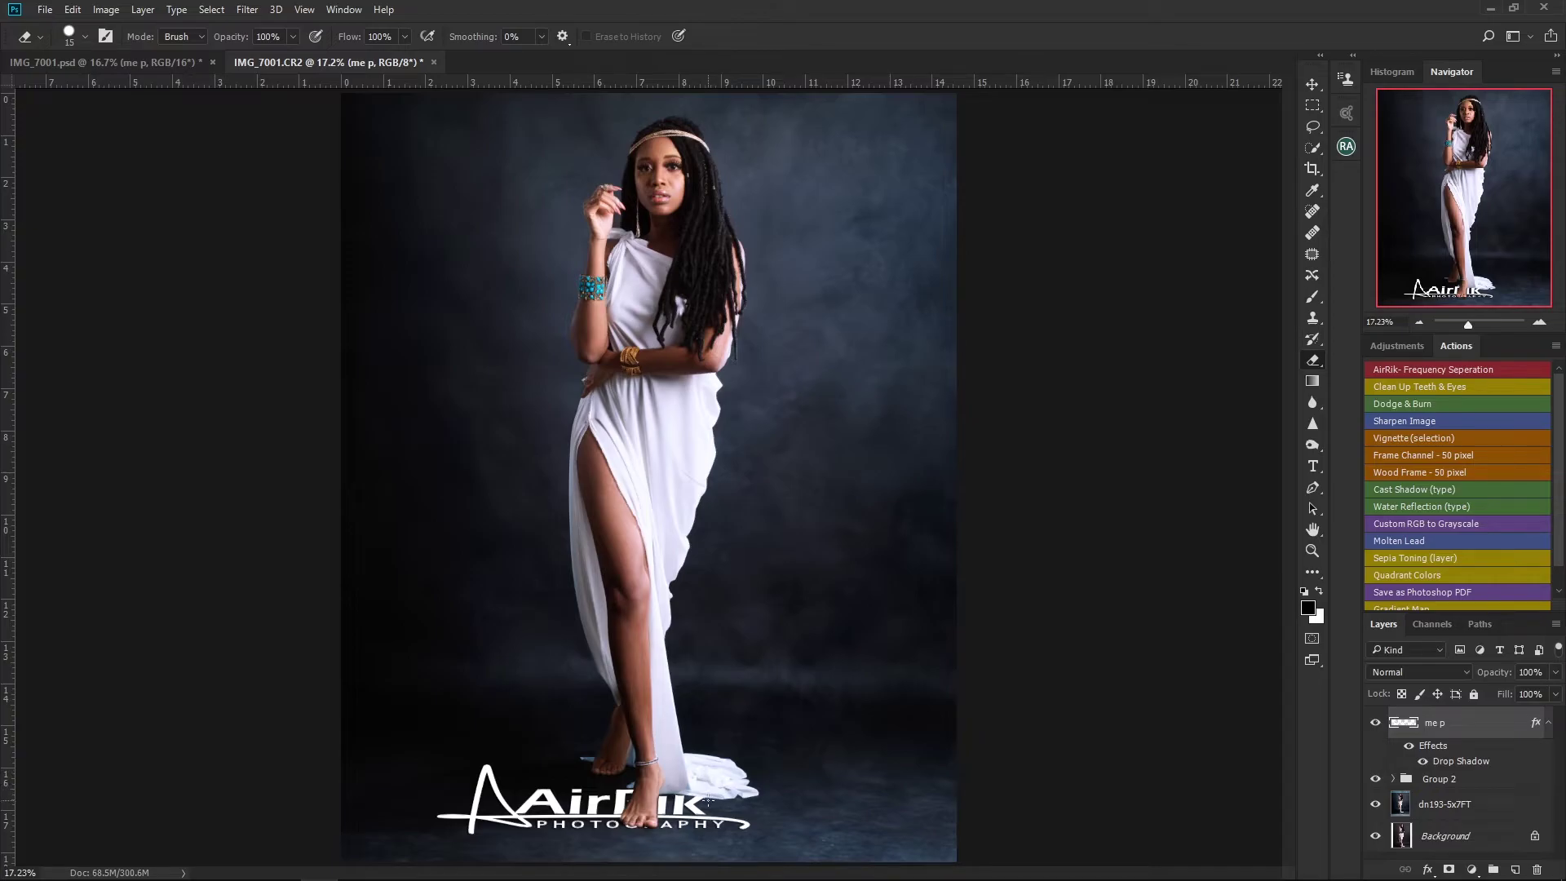
drag(1503, 677, 1460, 684)
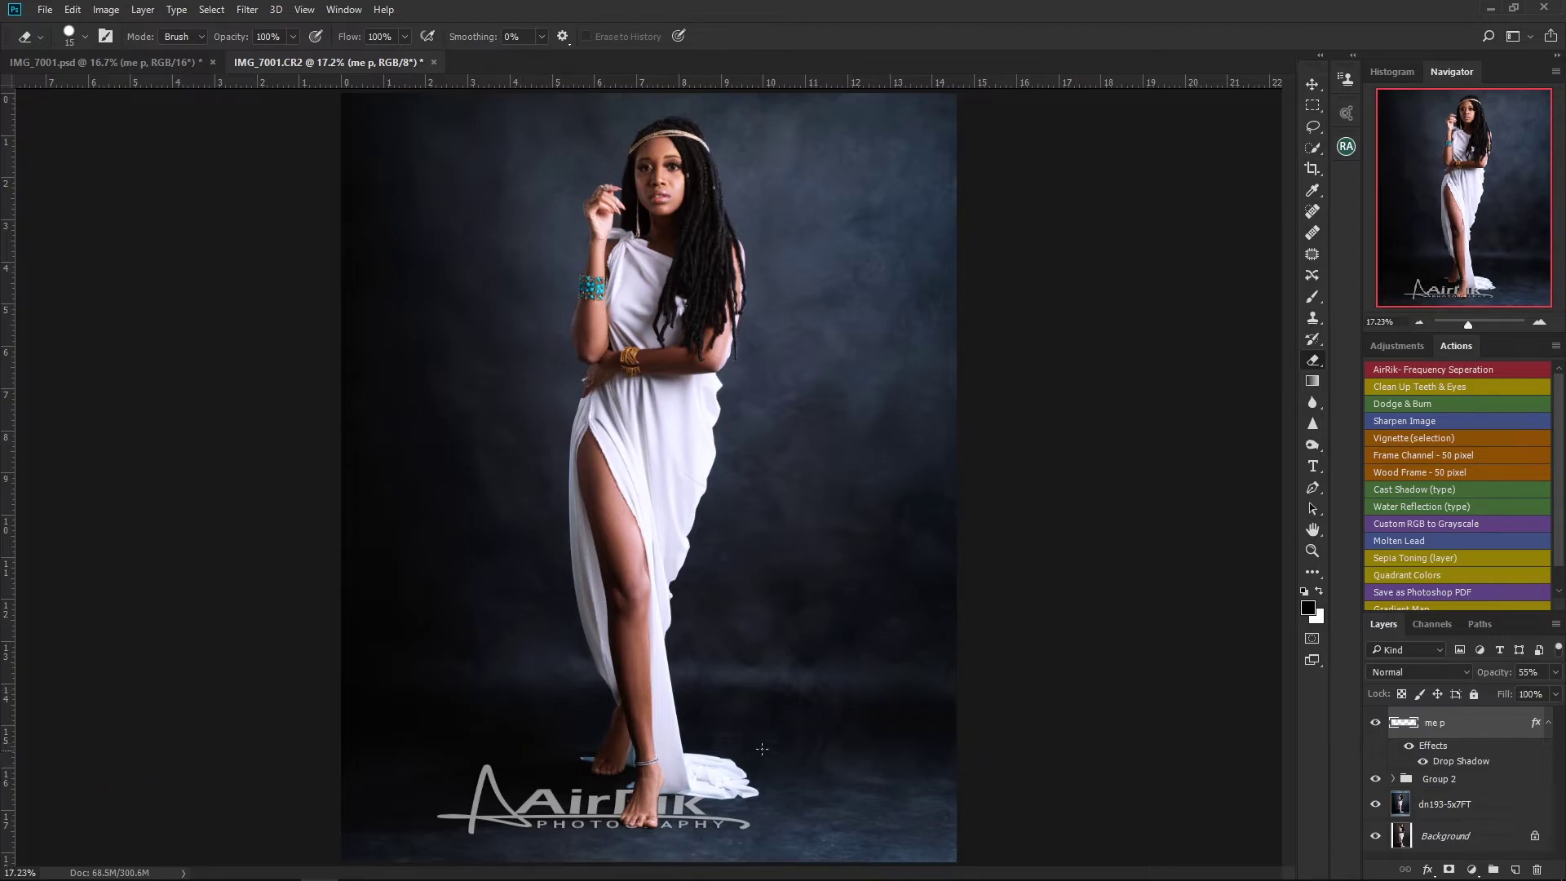
Step: Create a new layer above the logo and set up a soft round 250 px brush with 3% flow
click(1515, 869)
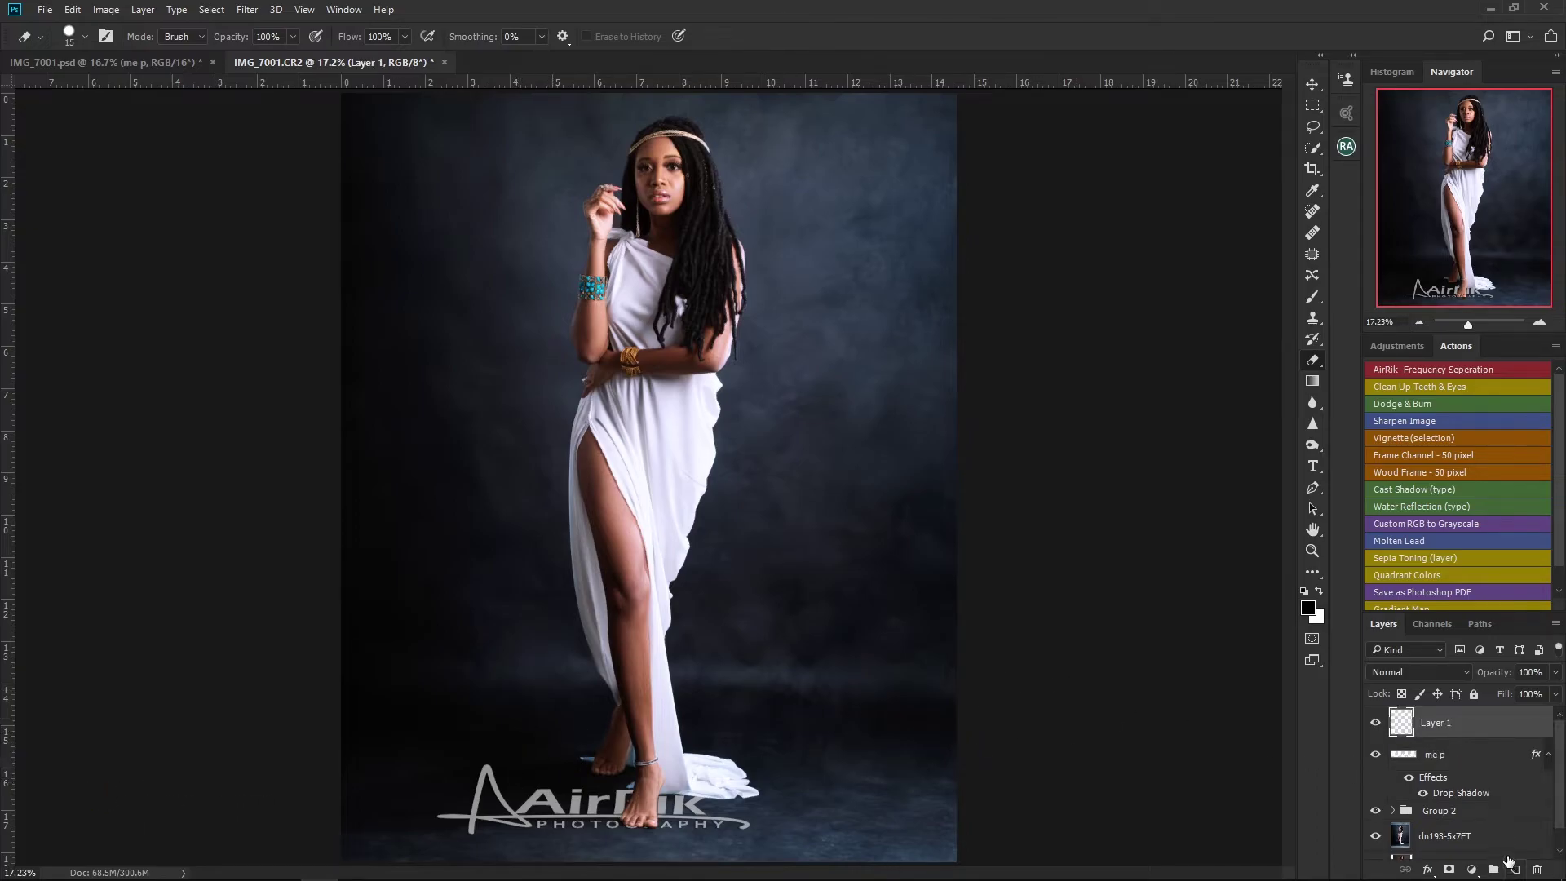
click(1312, 300)
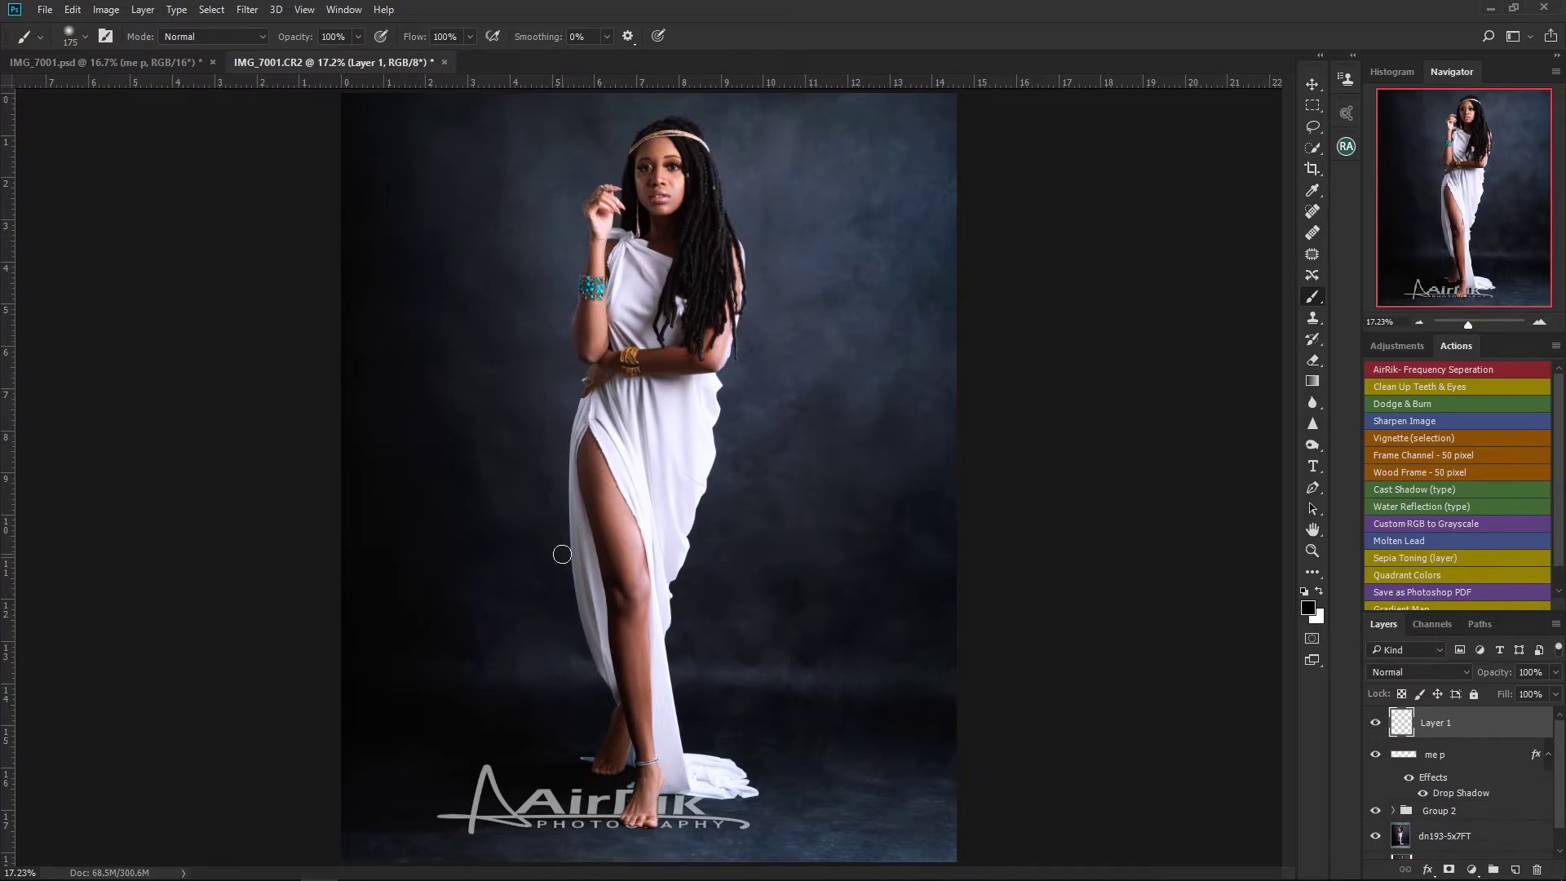
key(bracketright)
key(bracketright)
click(70, 39)
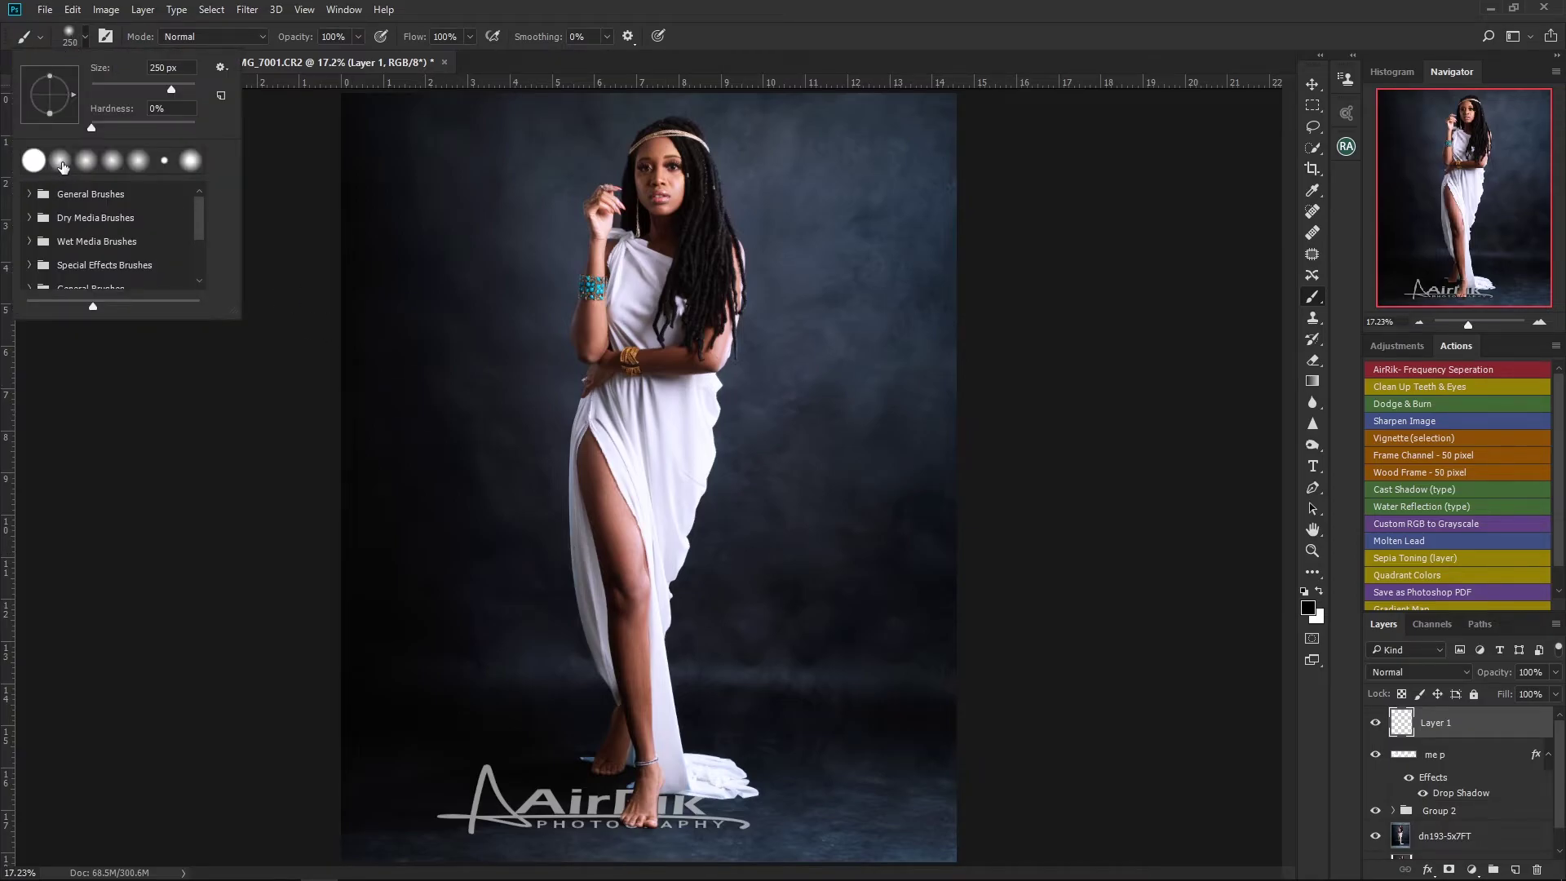
click(61, 164)
key(Return)
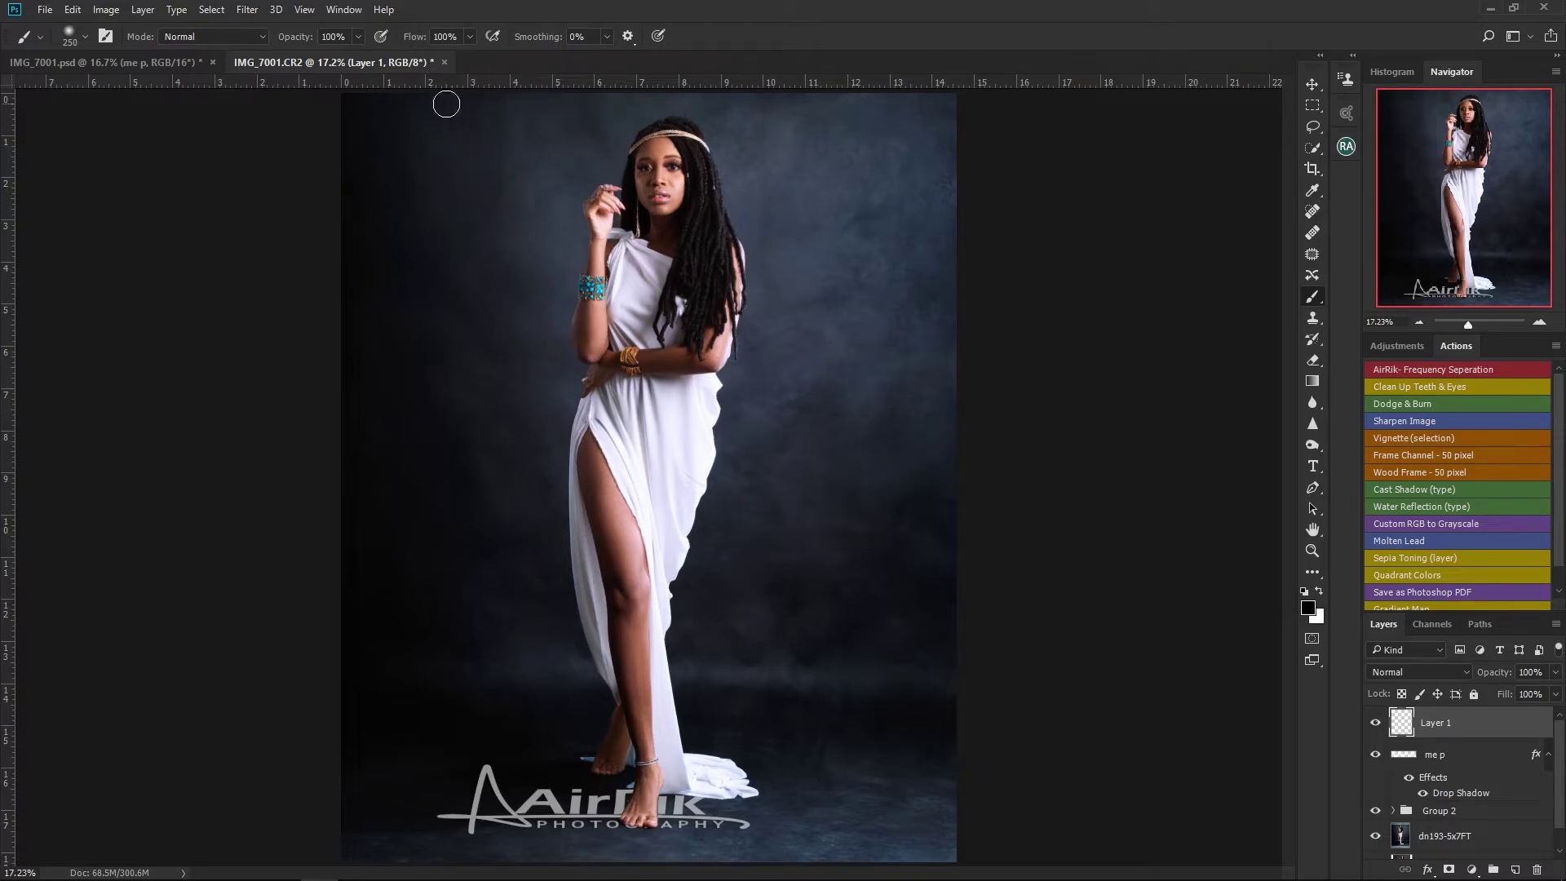
drag(409, 39, 353, 45)
drag(408, 38, 408, 38)
Step: Load the logo's outline as a selection, brush soft black shading across it on the new layer at 800 px, and deselect
key(z)
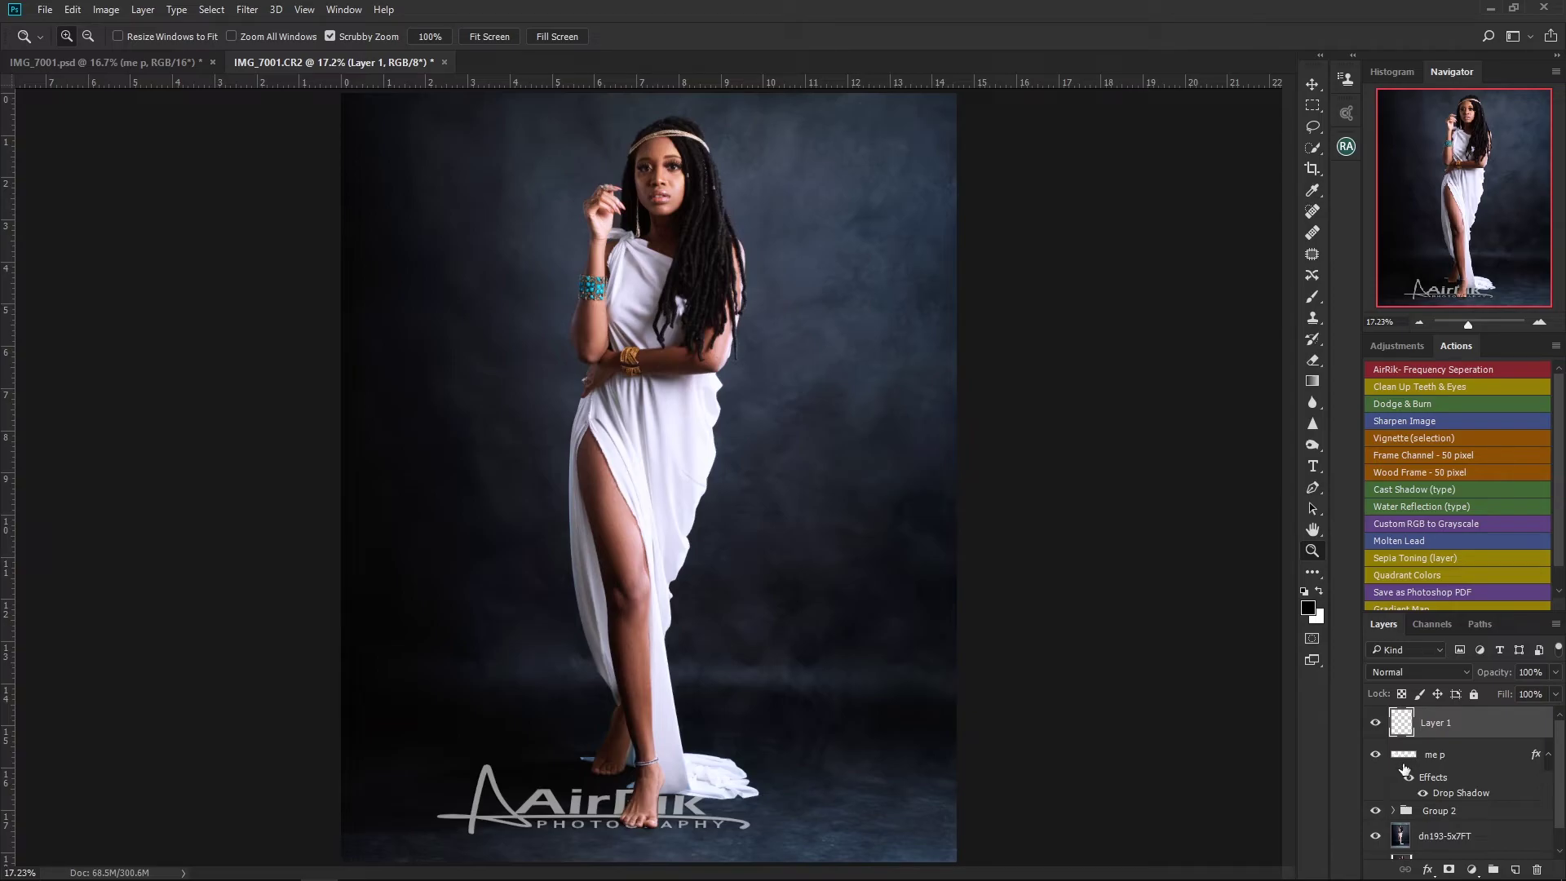
drag(1404, 764, 1405, 759)
ctrl+click(1404, 759)
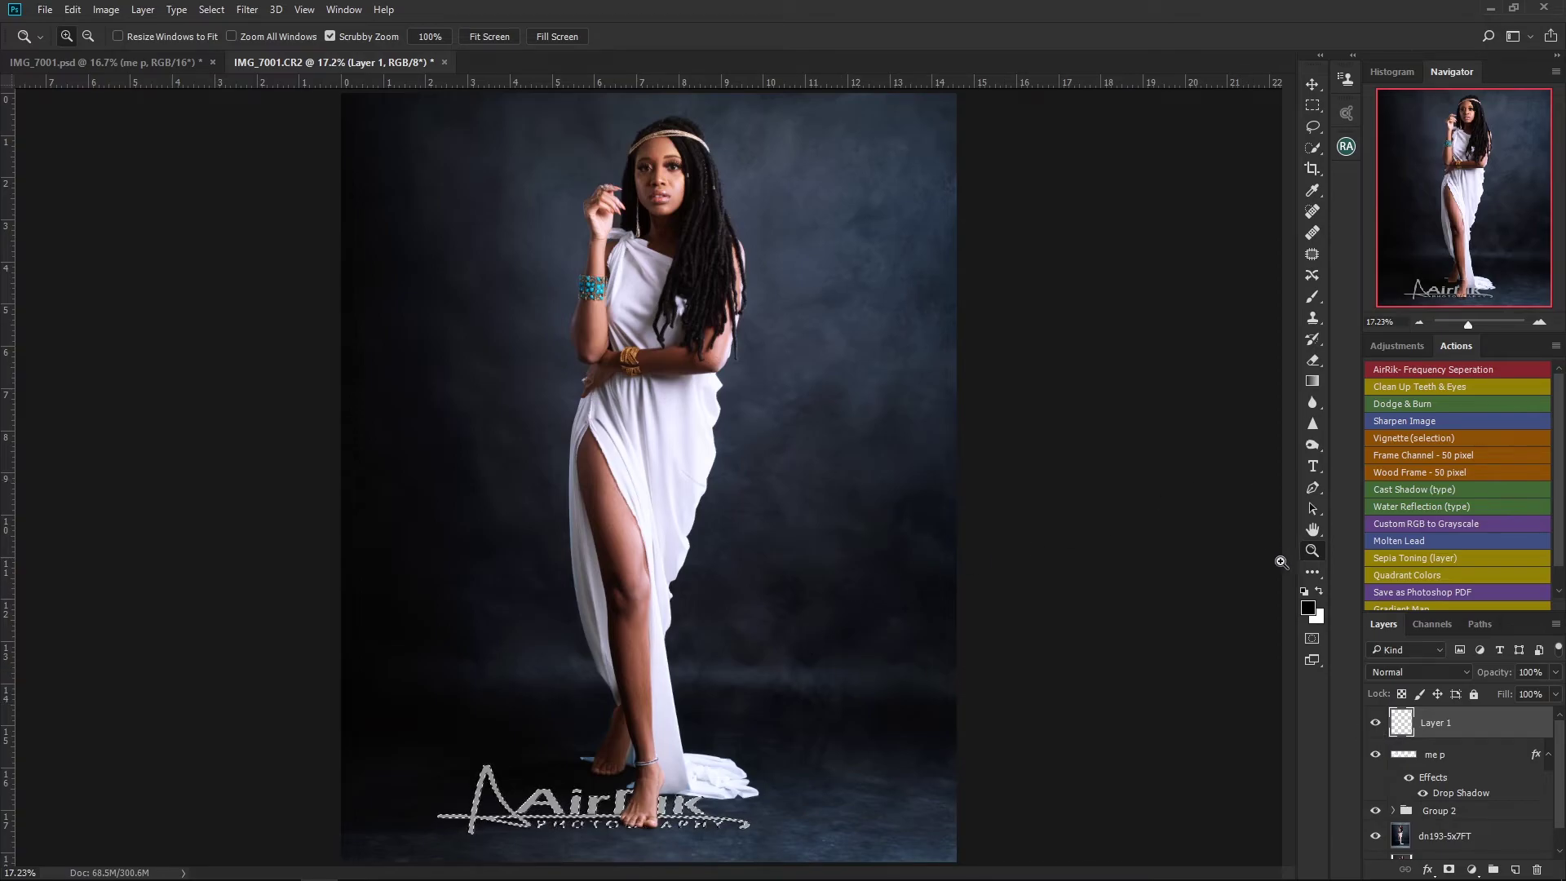
click(1312, 299)
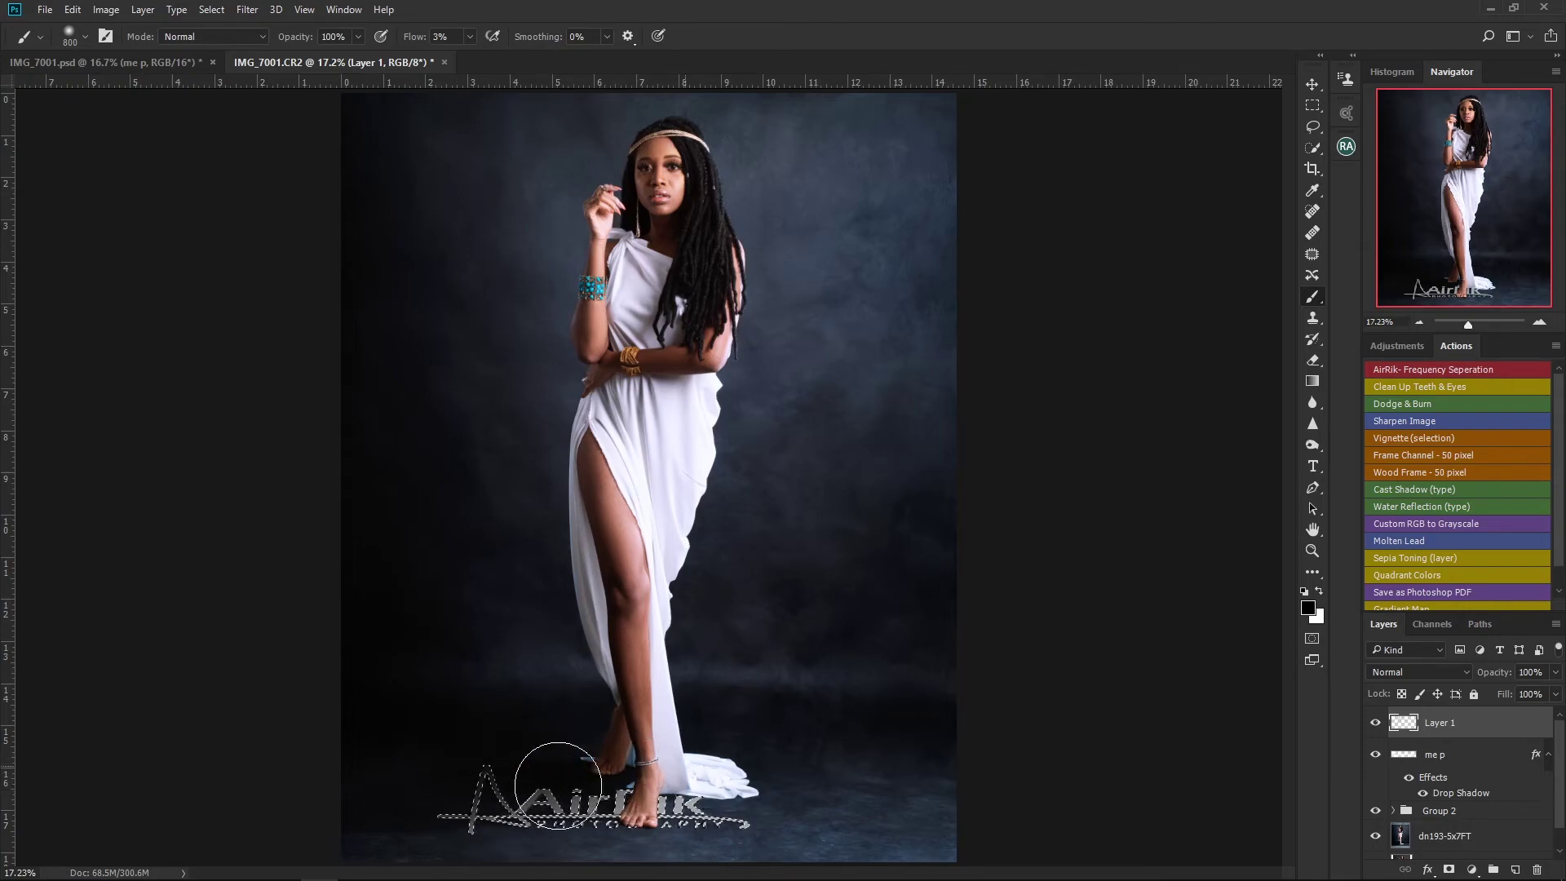
mouse_move(621, 777)
mouse_down()
mouse_move(665, 771)
mouse_move(455, 744)
mouse_move(378, 783)
mouse_move(445, 761)
mouse_move(644, 763)
mouse_move(822, 832)
mouse_move(924, 837)
mouse_up()
key(ctrl+d)
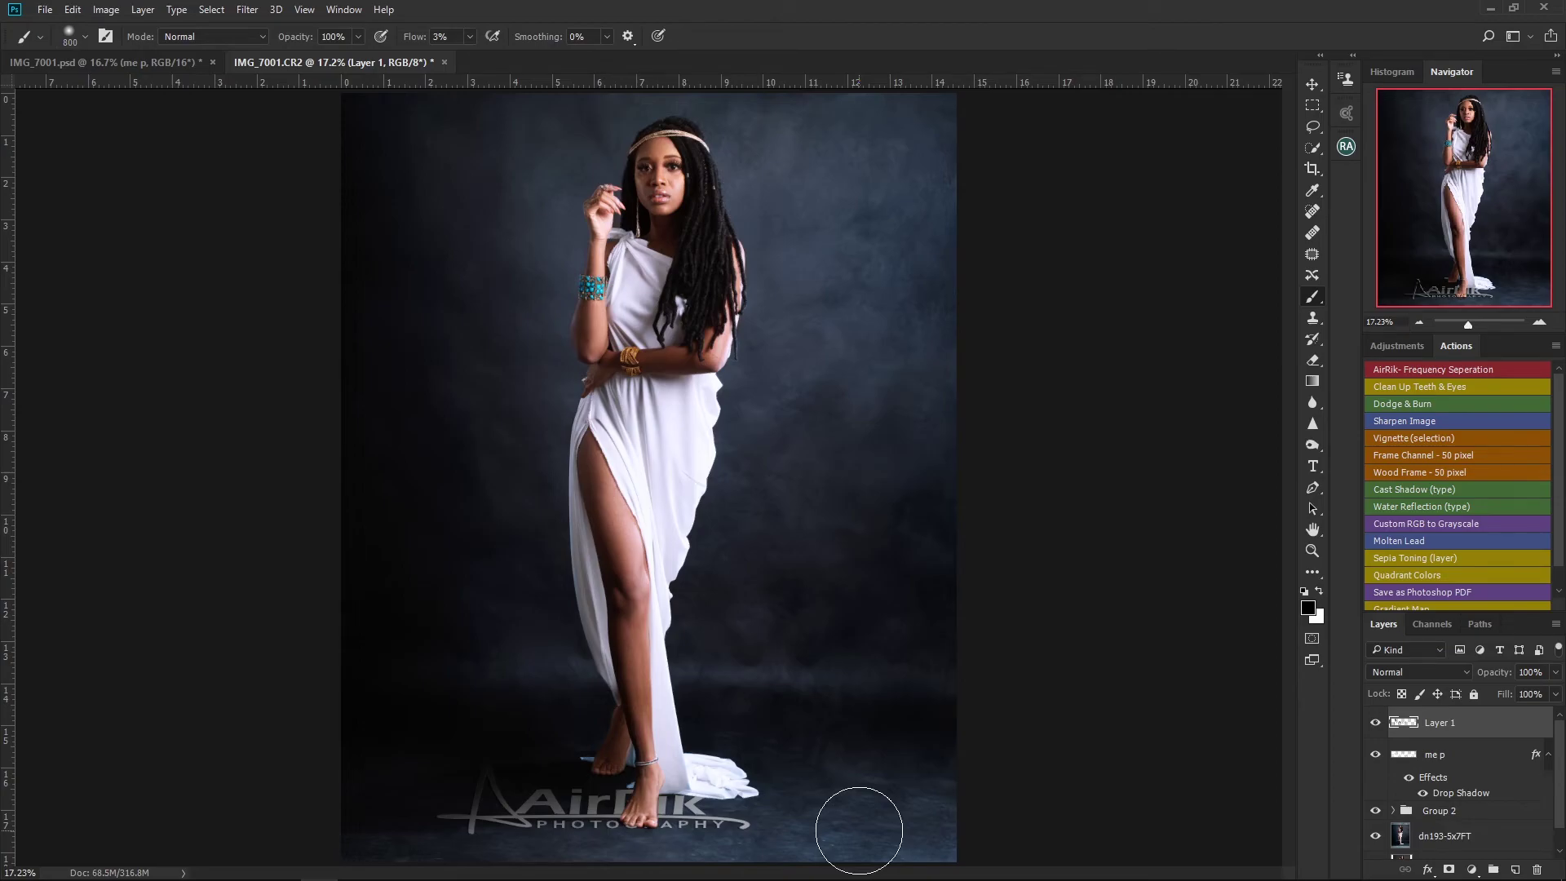
Step: Compare the logo with and without the painted shading layer
click(1376, 725)
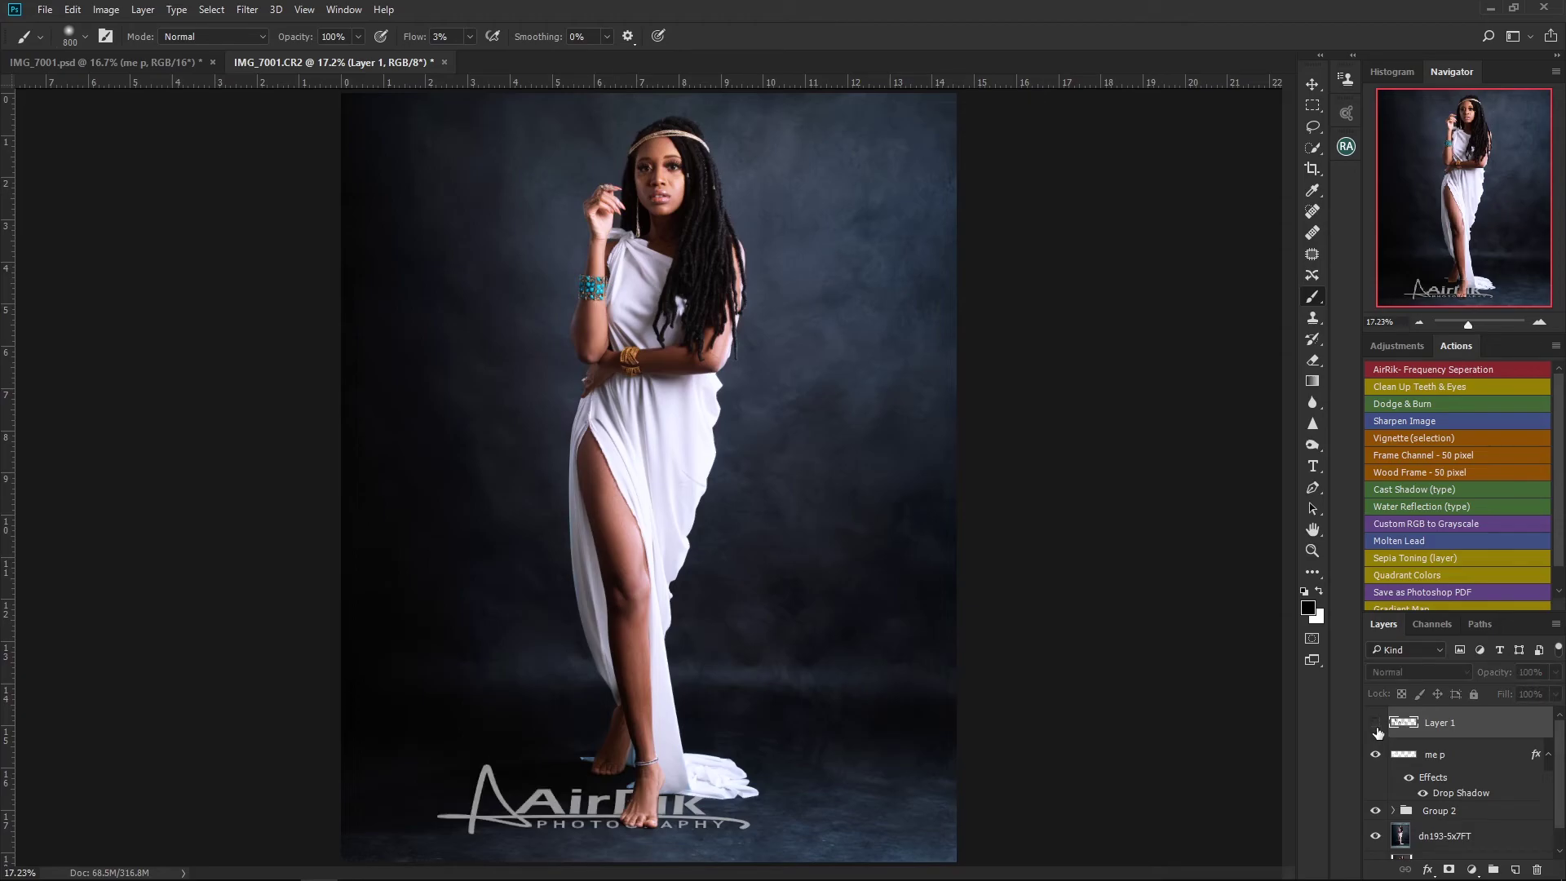
click(1378, 728)
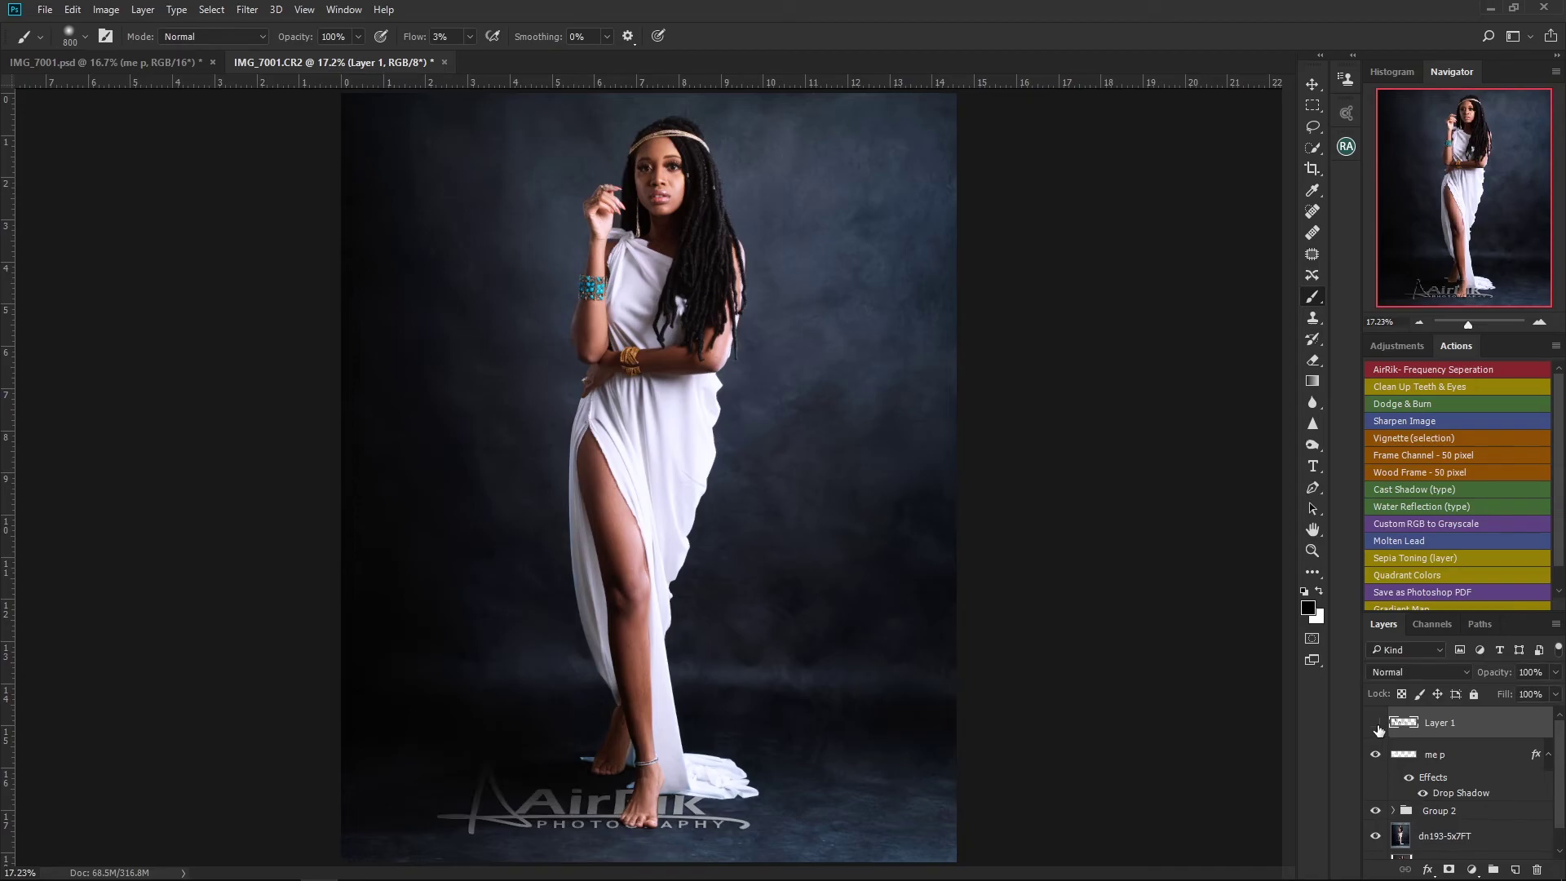
click(1376, 724)
Step: Group all layers above the Background layer
scroll(1432, 761, down, 1)
shift+click(1477, 812)
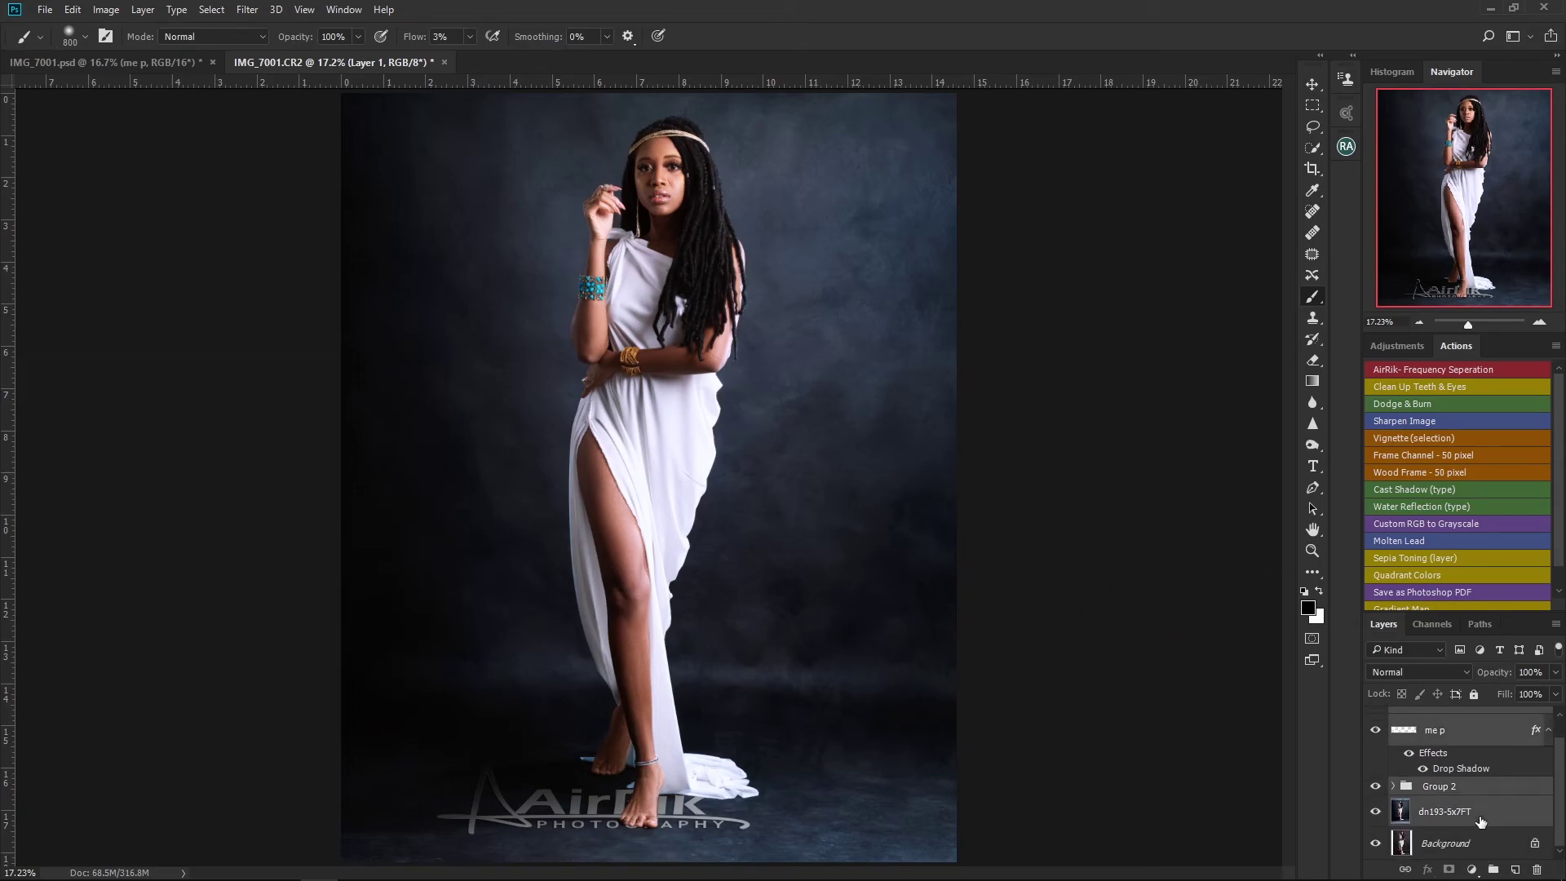
key(ctrl+g)
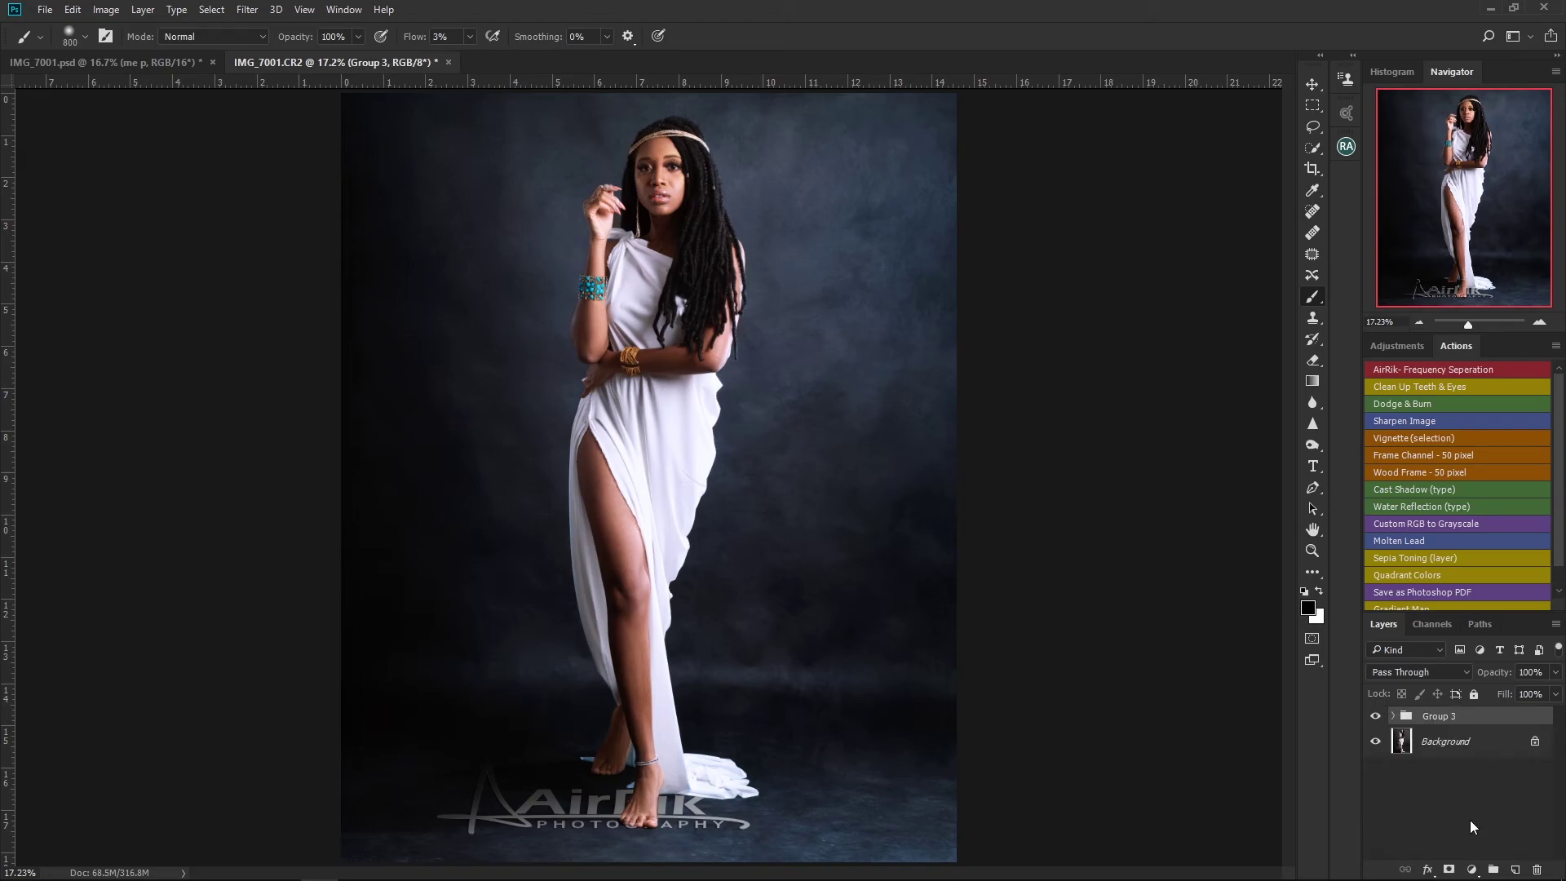
Step: Compare the original photo with the finished edit by toggling the visibility of the new group
click(1377, 717)
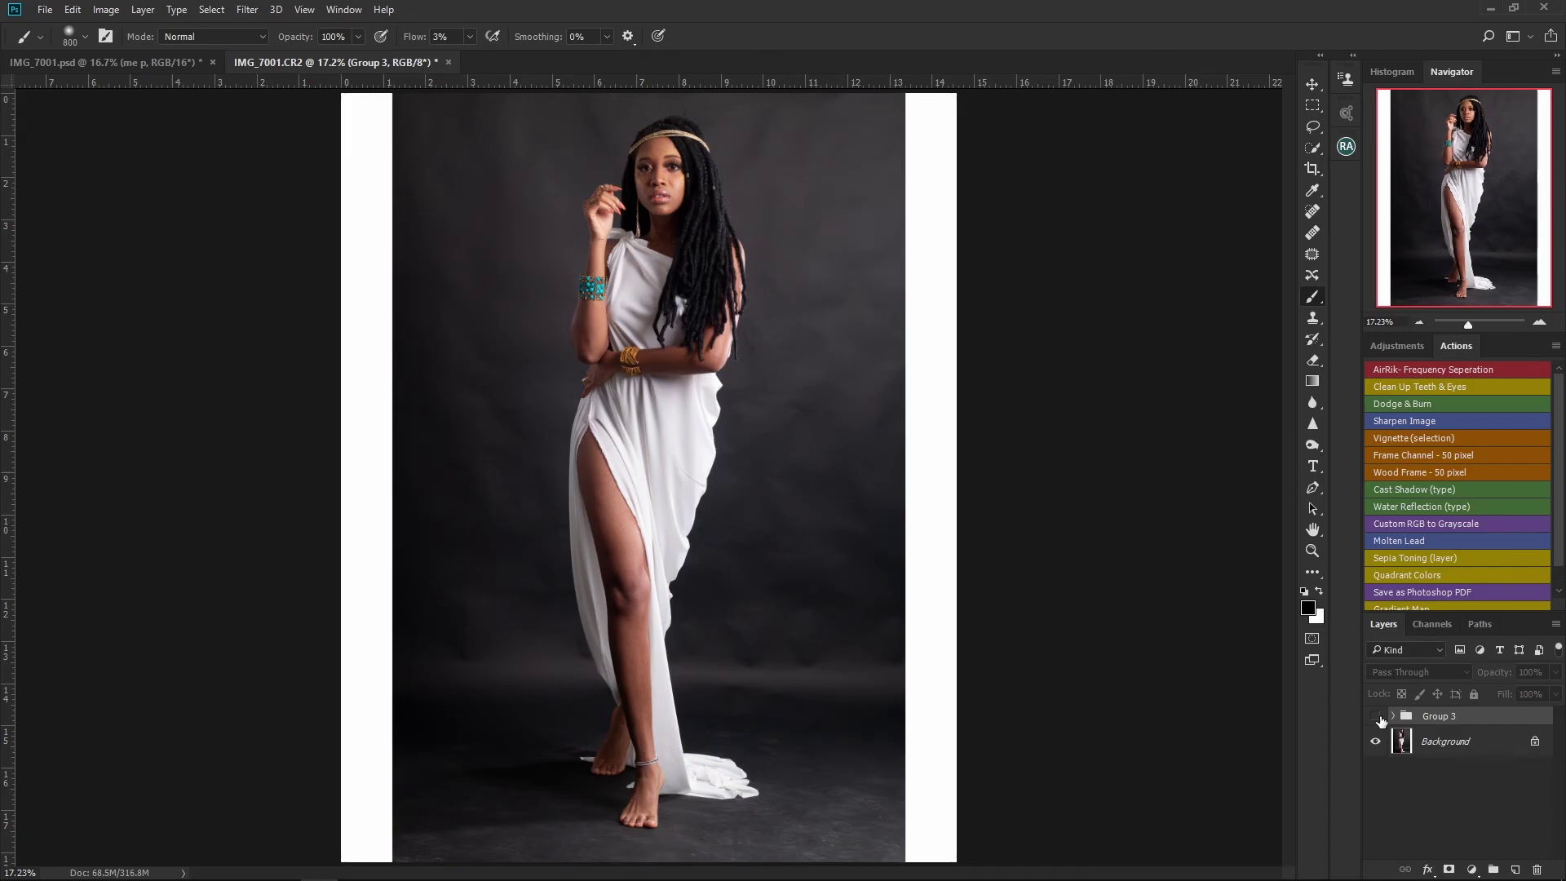
click(1378, 718)
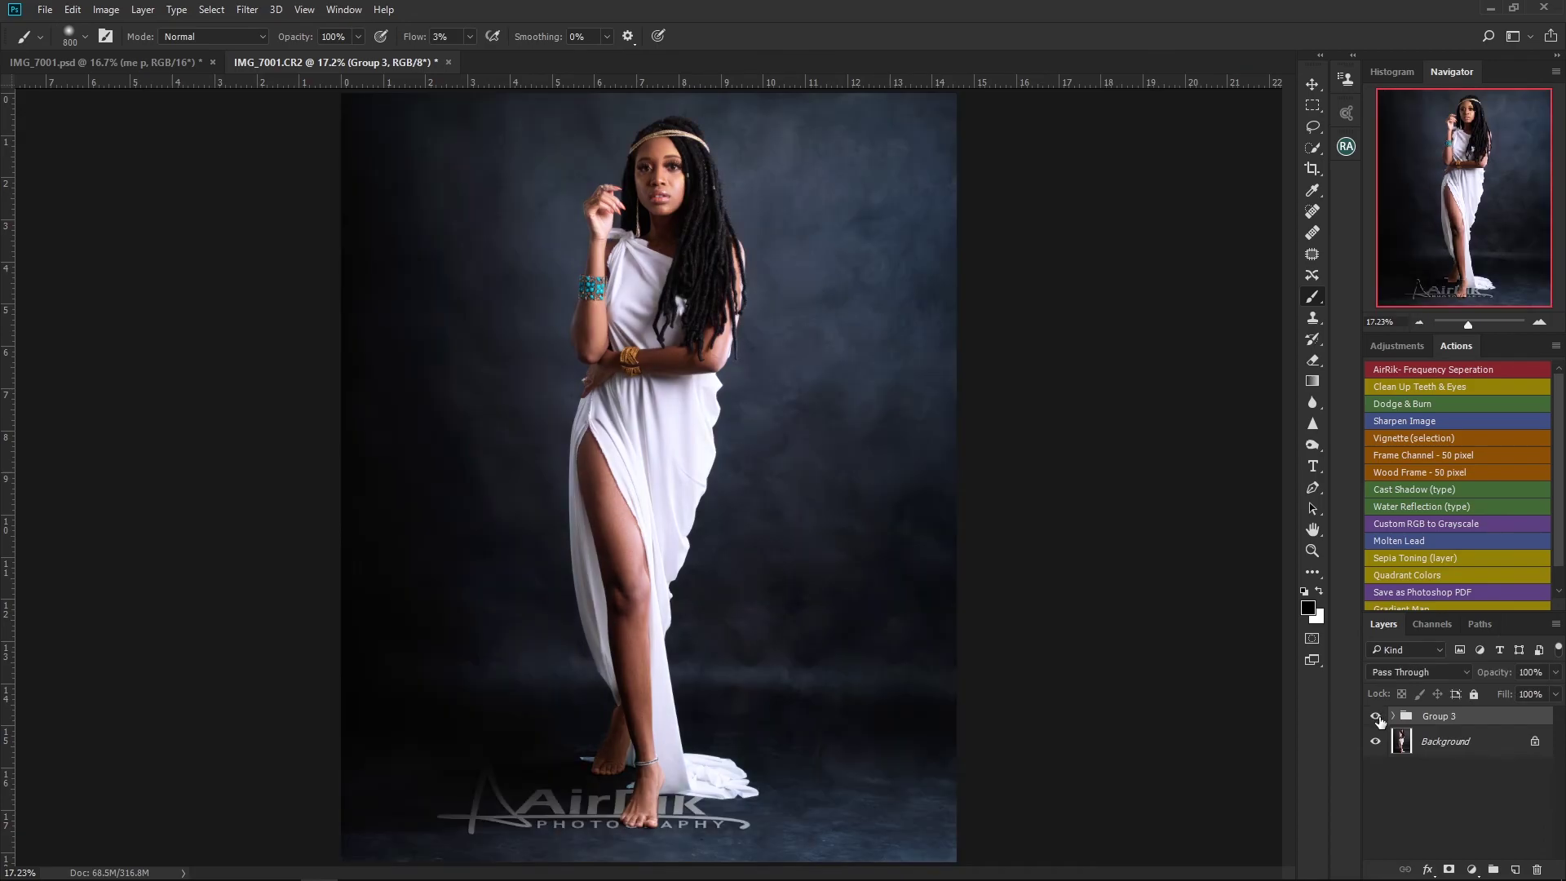
click(1377, 717)
click(1377, 717)
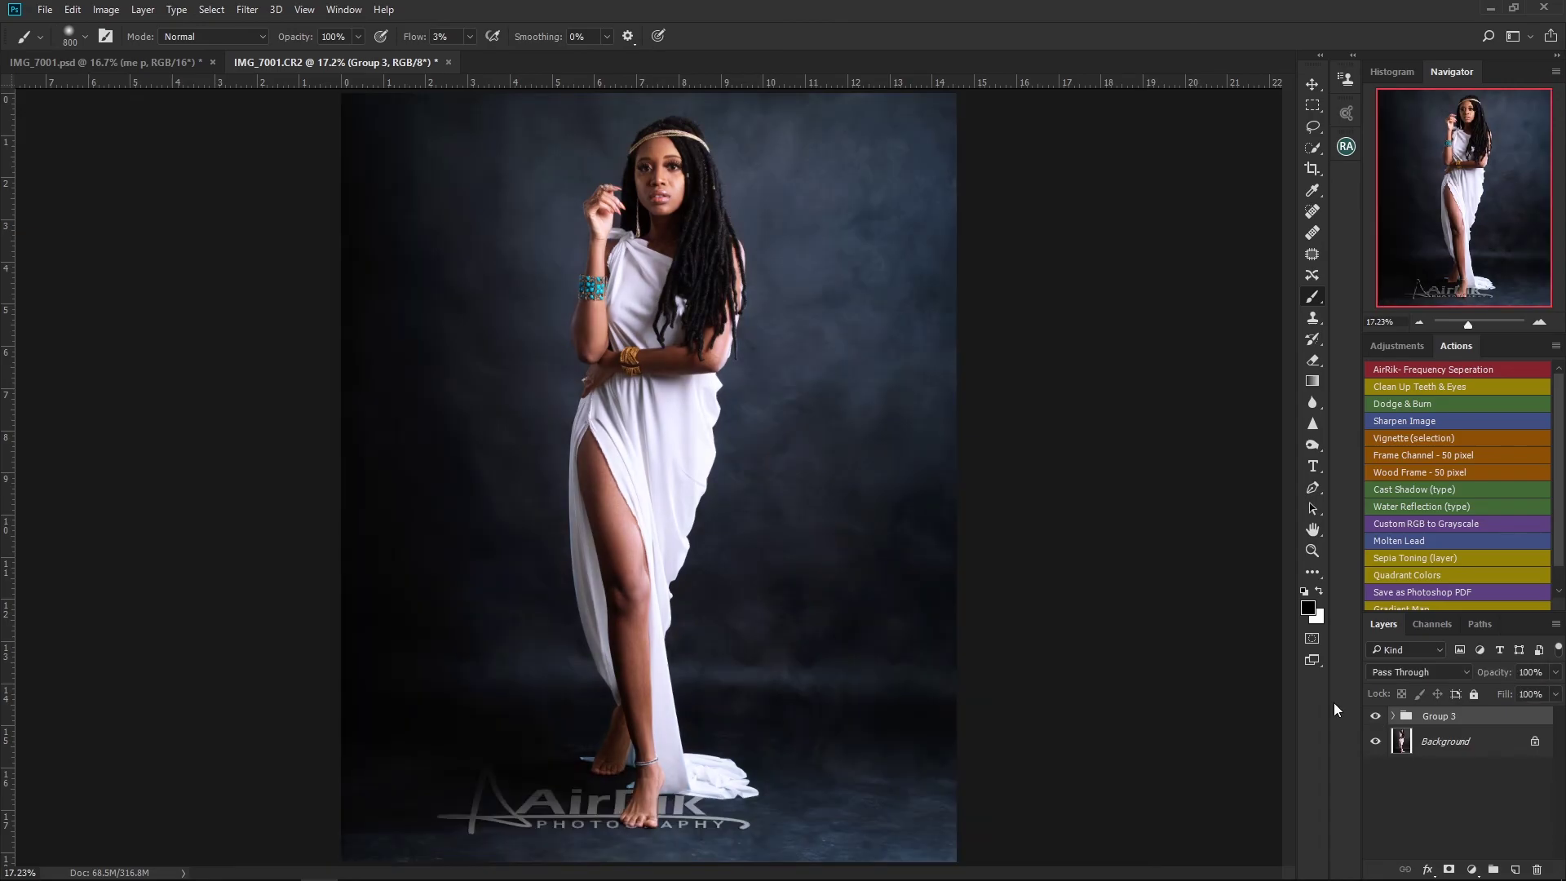